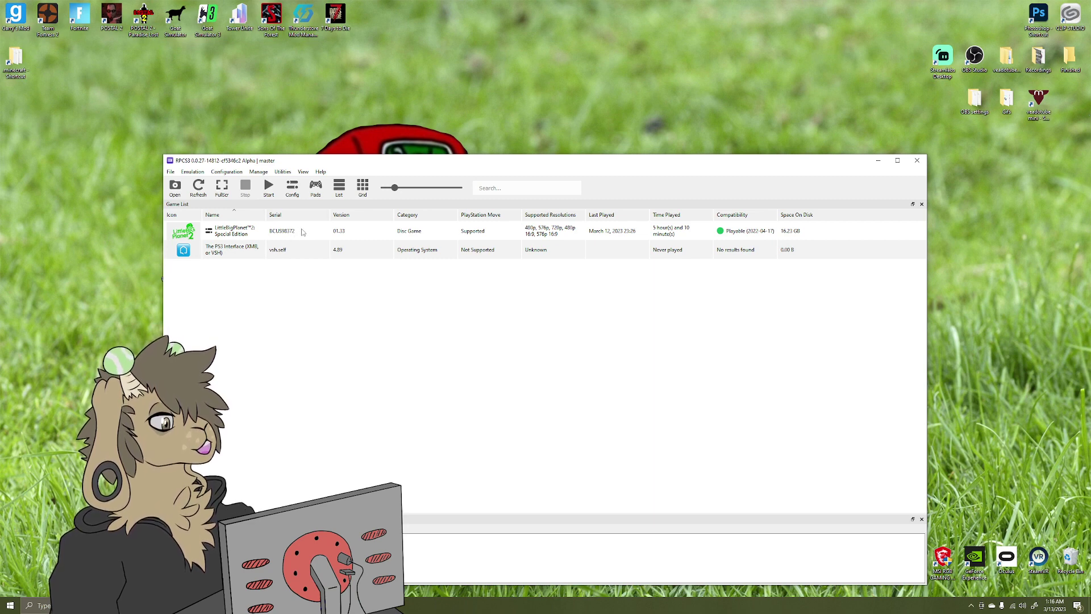
Open the RPCN configuration
left_click(284, 172)
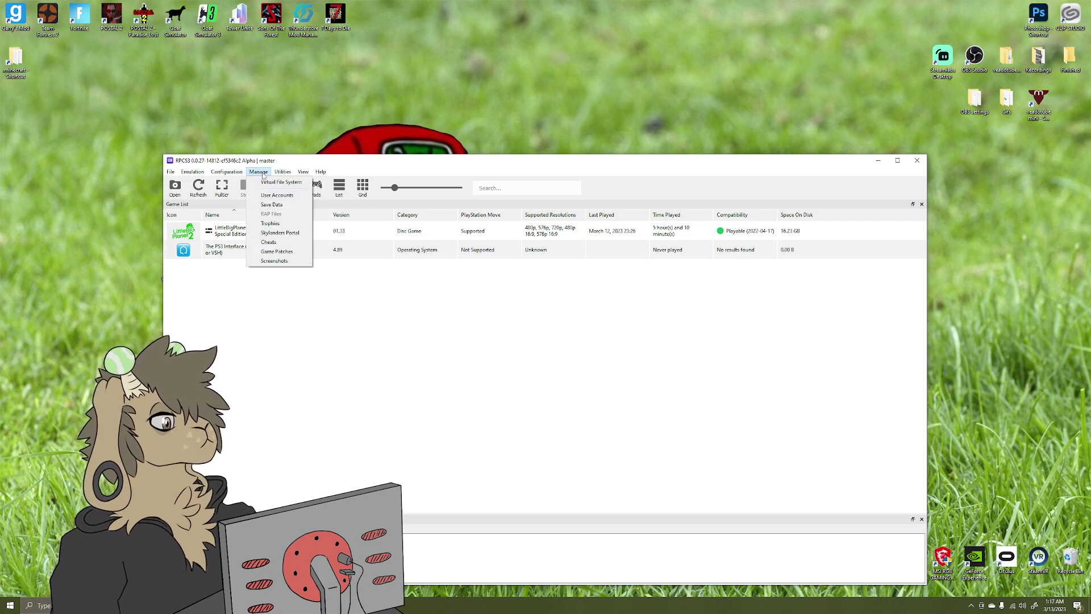
mouse_move(301, 173)
mouse_move(227, 173)
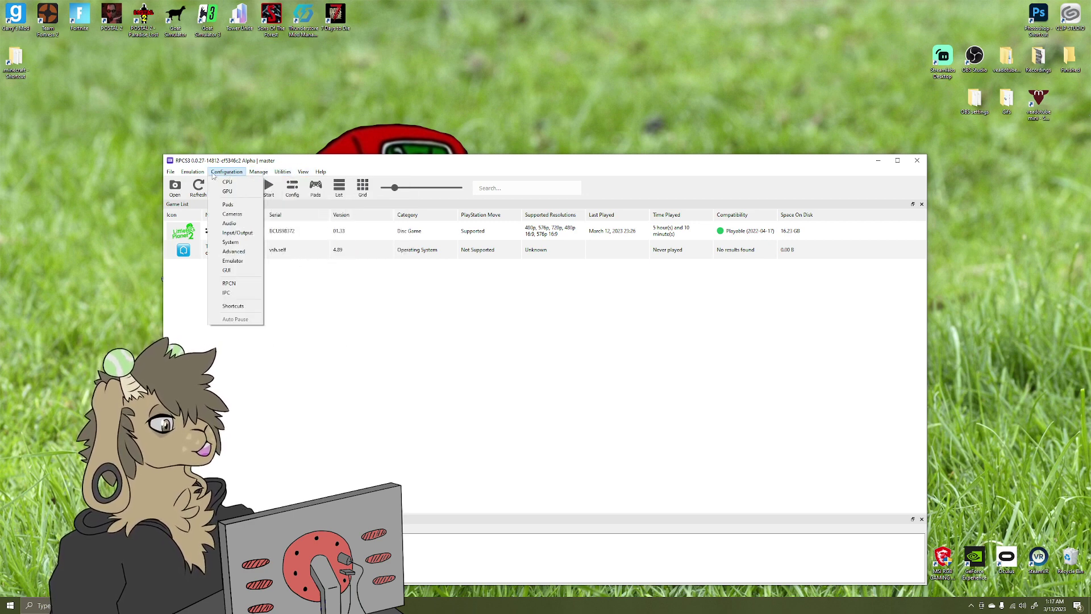
left_click(239, 284)
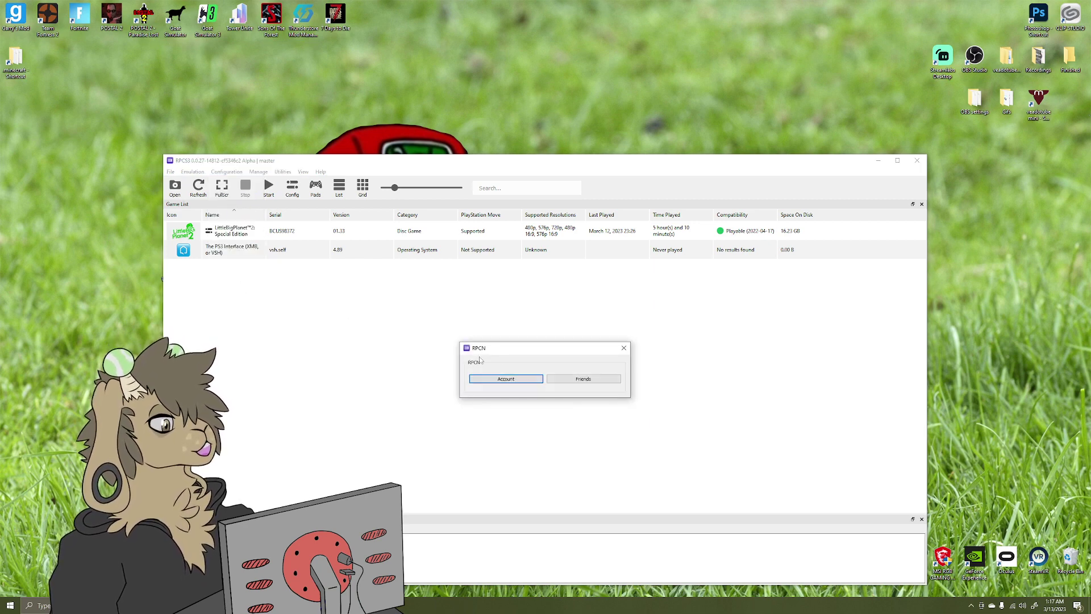
mouse_move(512, 349)
left_mouse_down()
mouse_move(484, 338)
mouse_move(532, 329)
mouse_move(520, 337)
left_mouse_up()
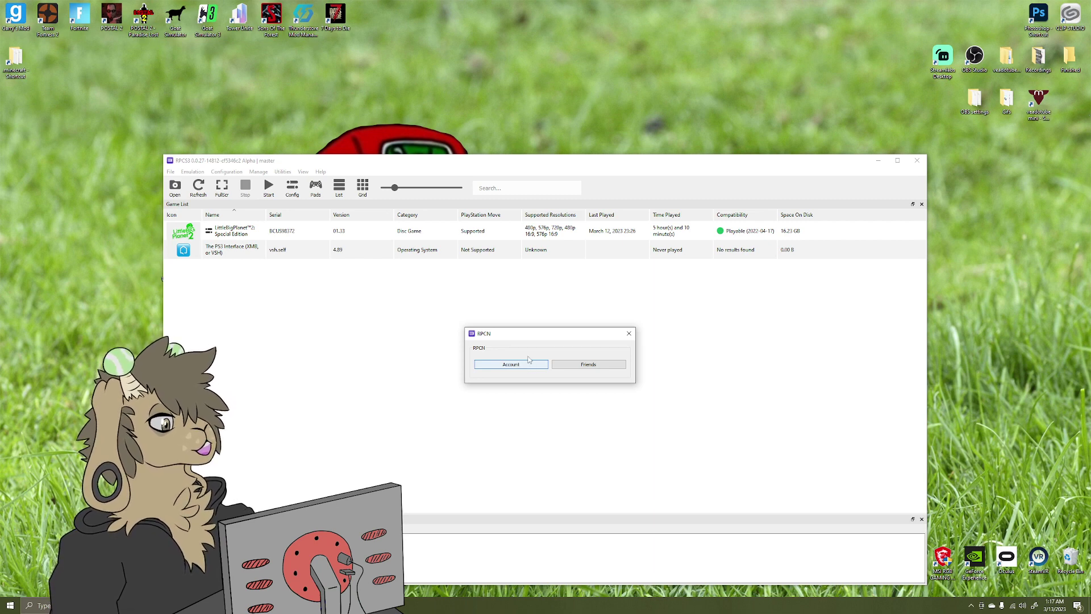
mouse_move(586, 336)
left_mouse_down()
mouse_move(601, 336)
mouse_move(584, 354)
left_mouse_up()
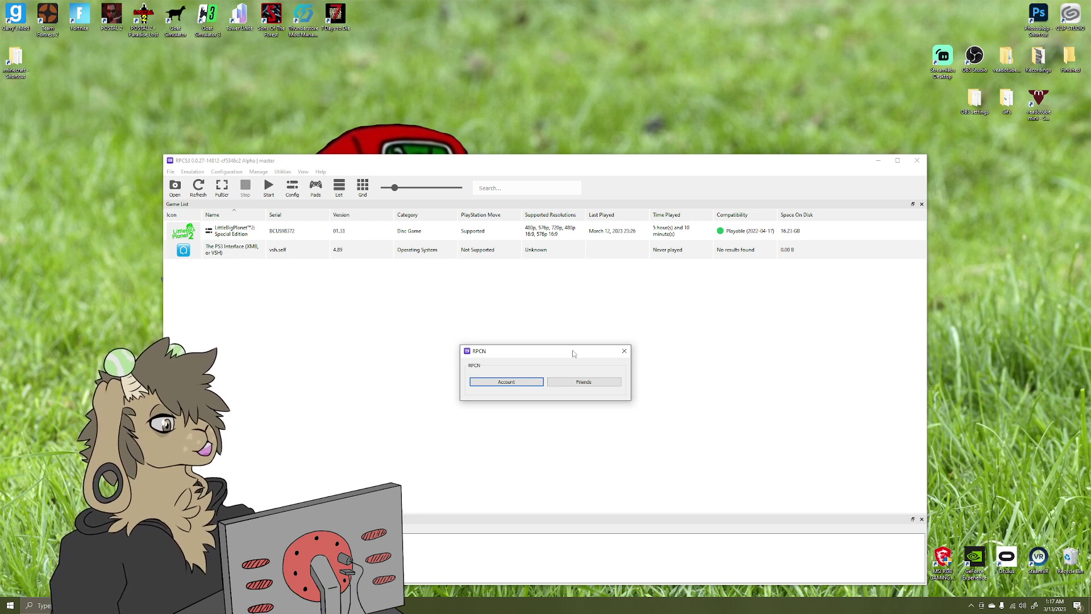
left_click_drag(570, 354, 575, 343)
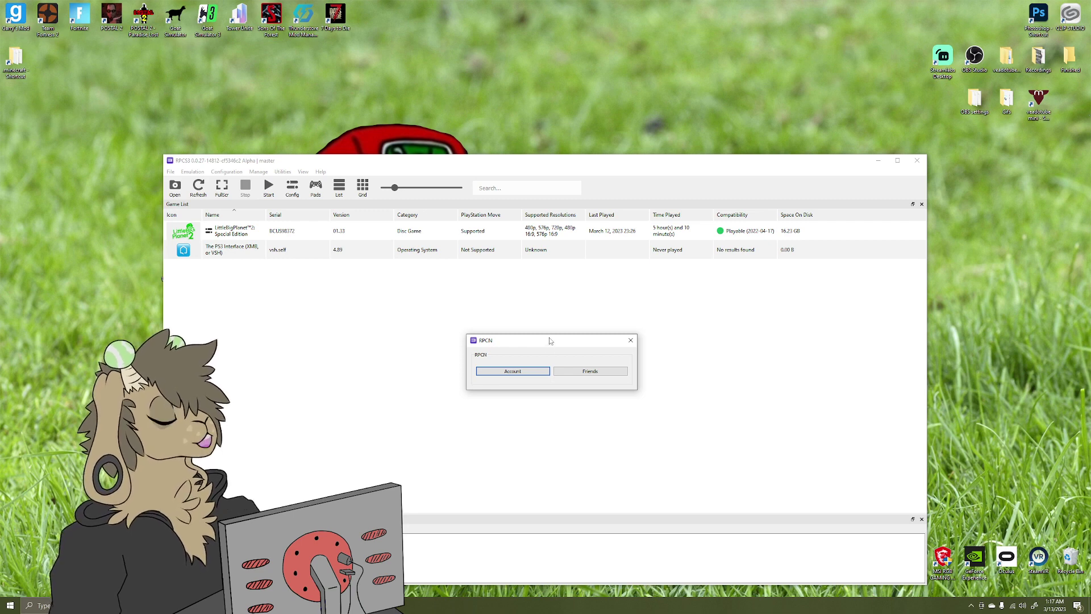
Test the RPCN account on the Official RPCN Server and close the RPCN dialogs
left_click(522, 371)
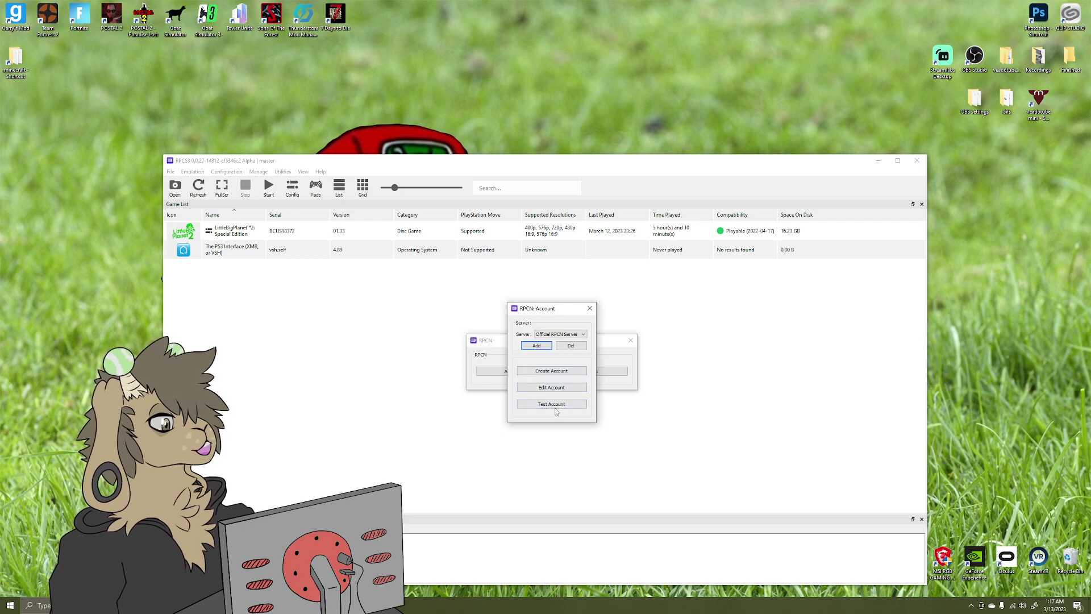
left_click(555, 407)
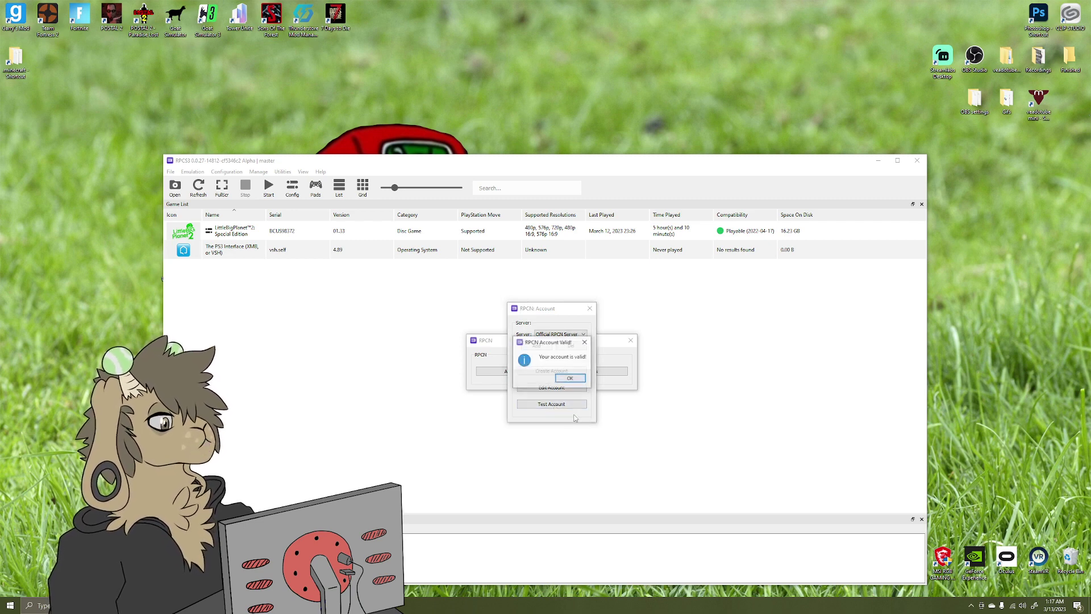
left_click(579, 380)
left_click(591, 309)
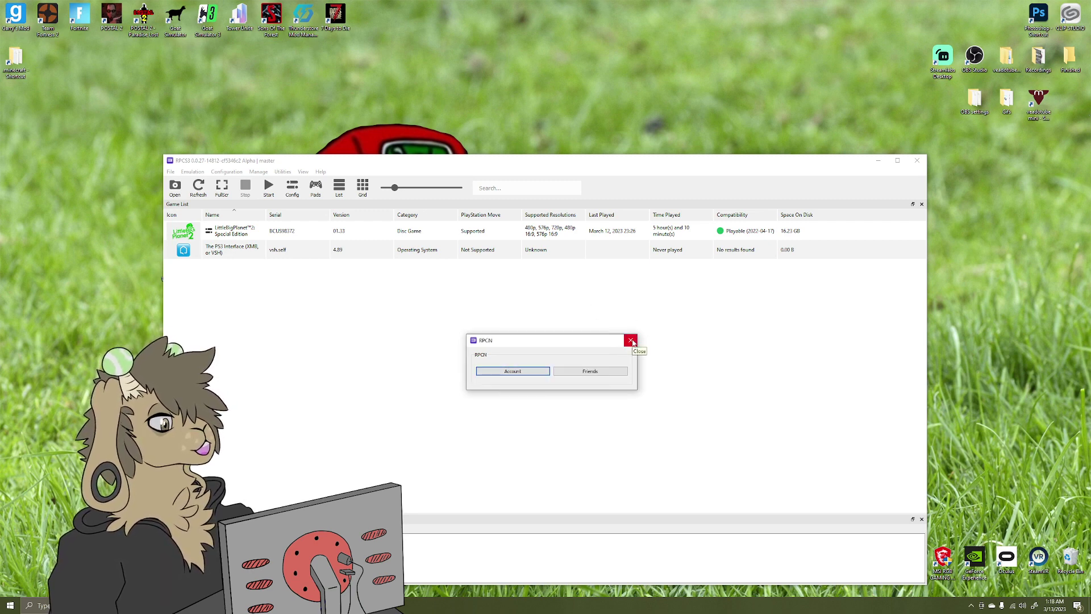
left_click(632, 341)
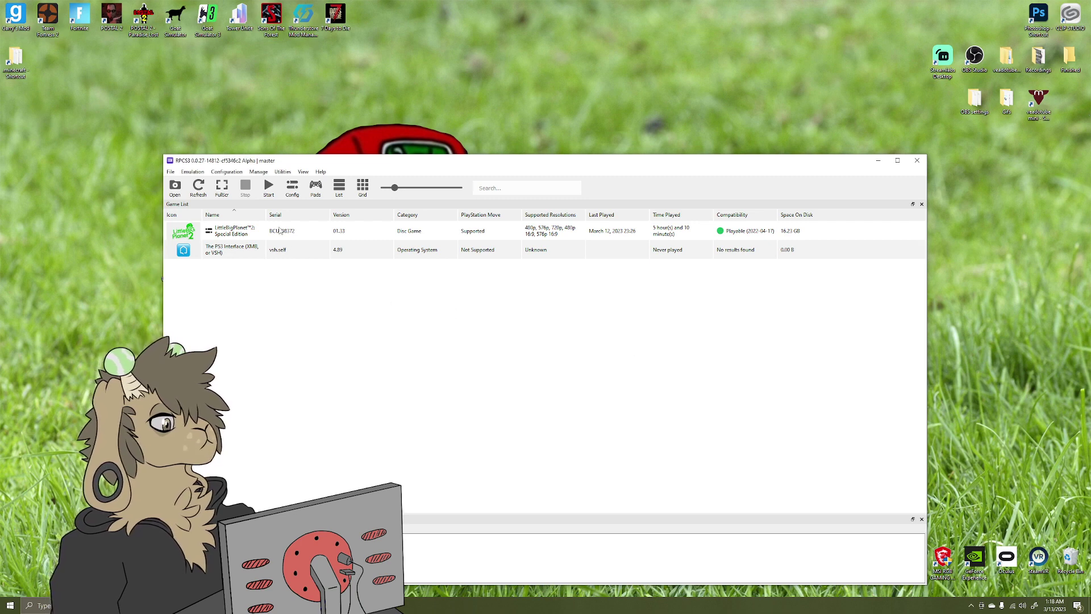
Review the Network settings in the custom configuration of LittleBigPlanet 2: Special Edition, and close it without changes
right_click(236, 232)
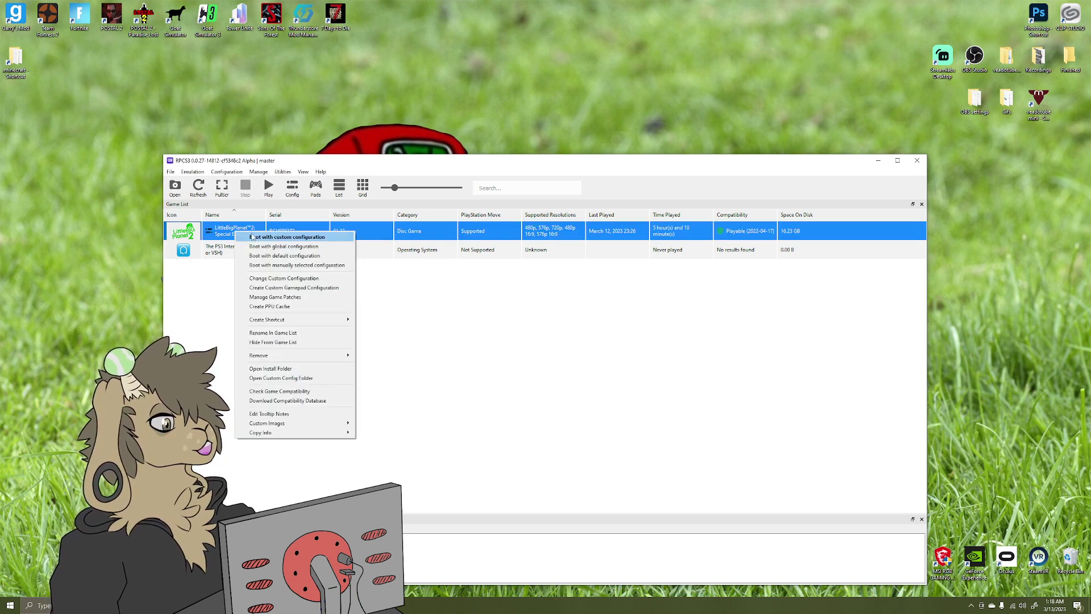
left_click(284, 278)
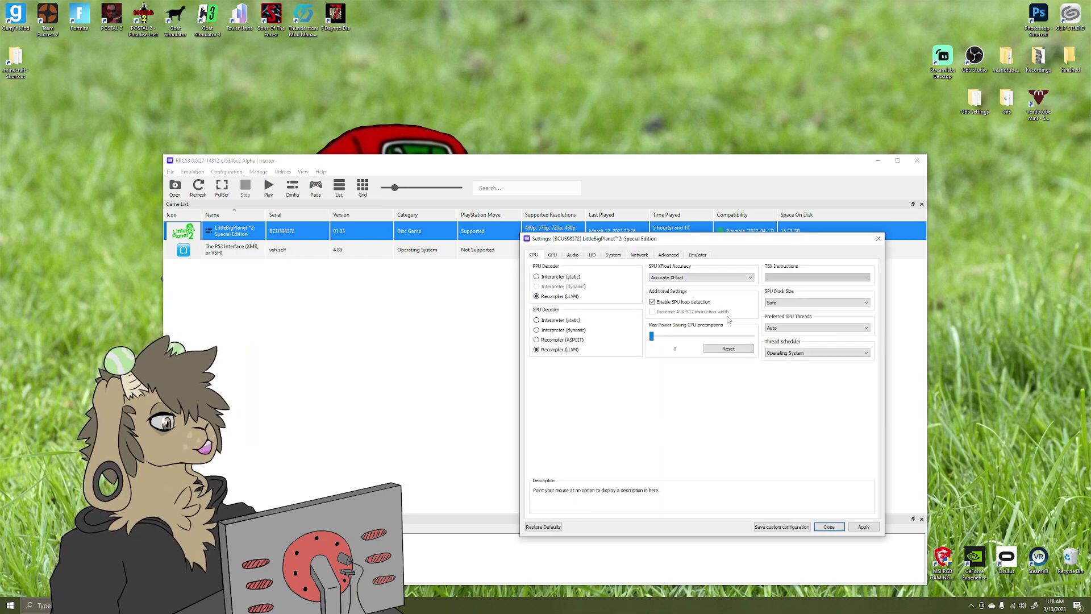
left_click(639, 255)
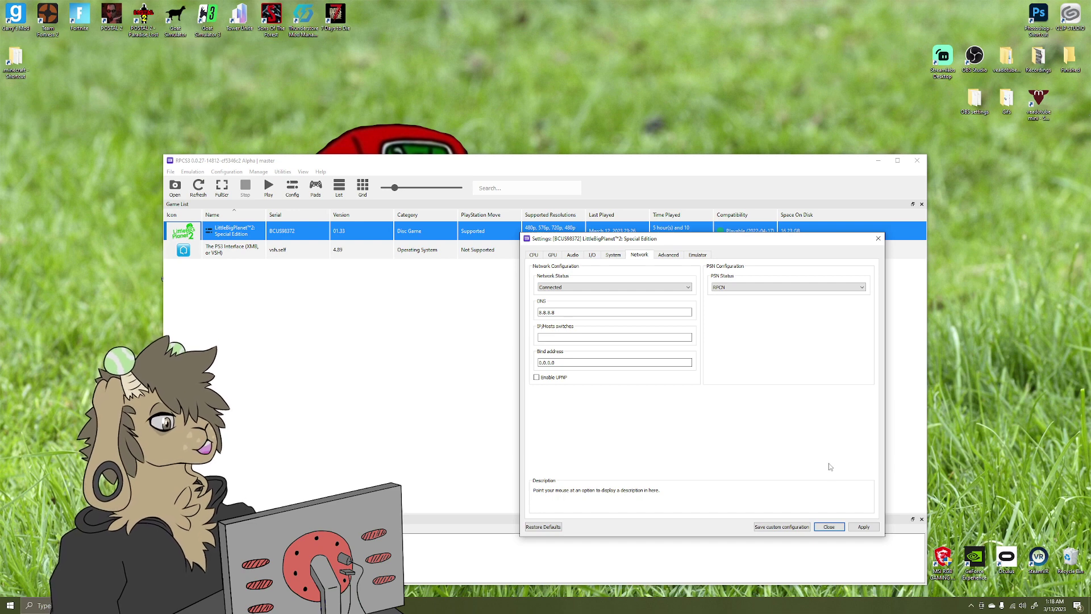
left_click(829, 526)
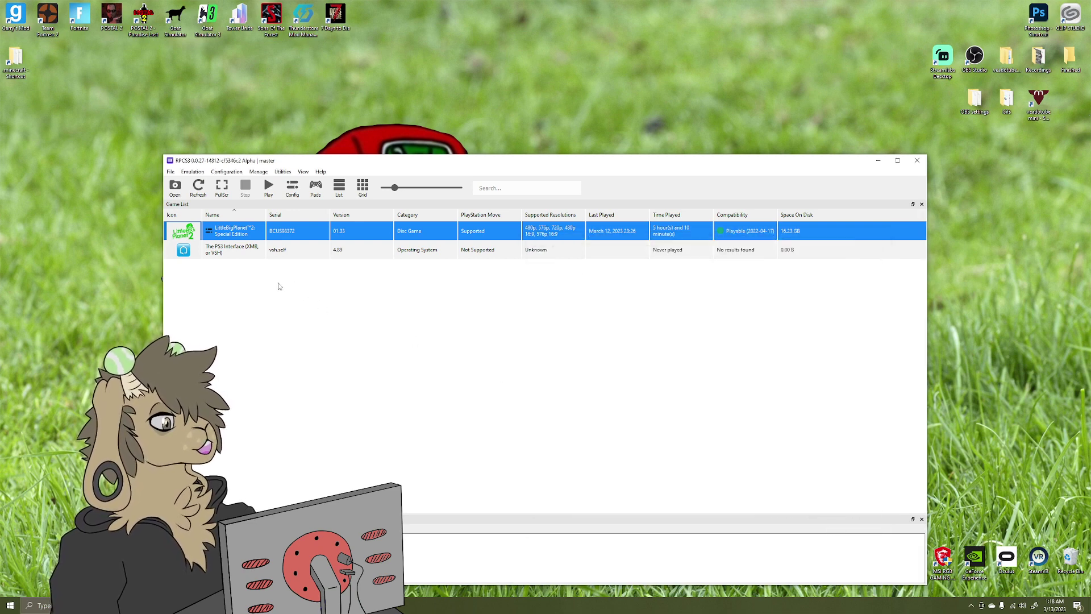
left_click_drag(371, 161, 408, 136)
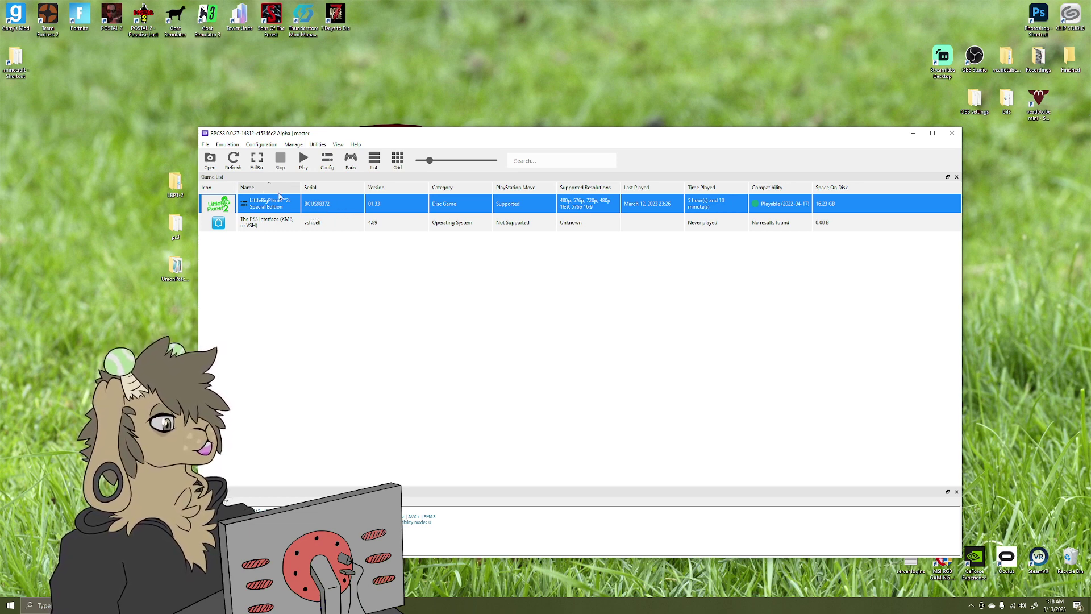
left_click(206, 144)
mouse_move(228, 147)
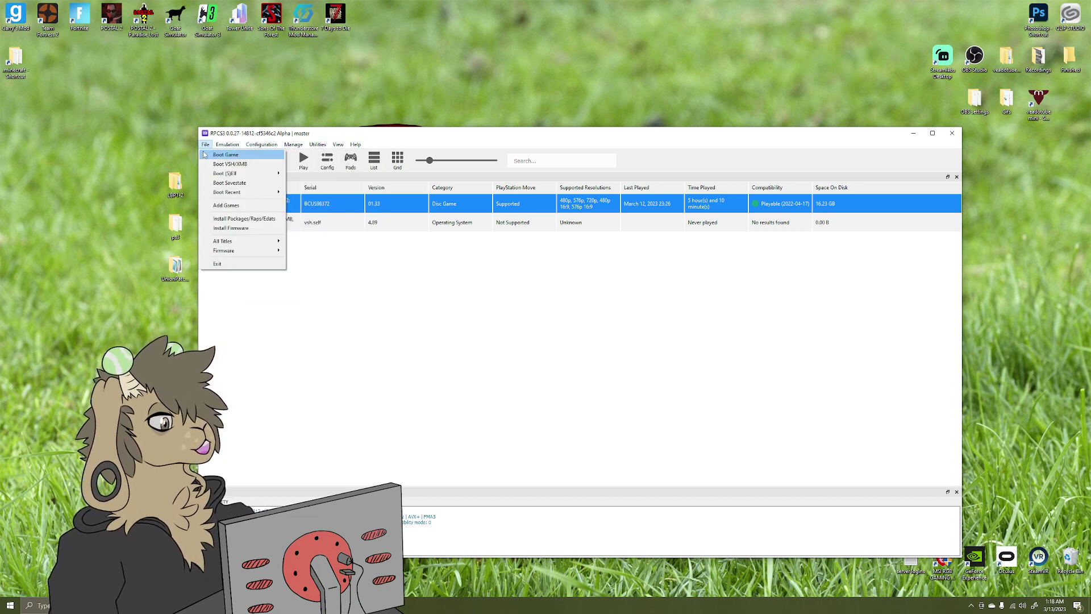
mouse_move(294, 146)
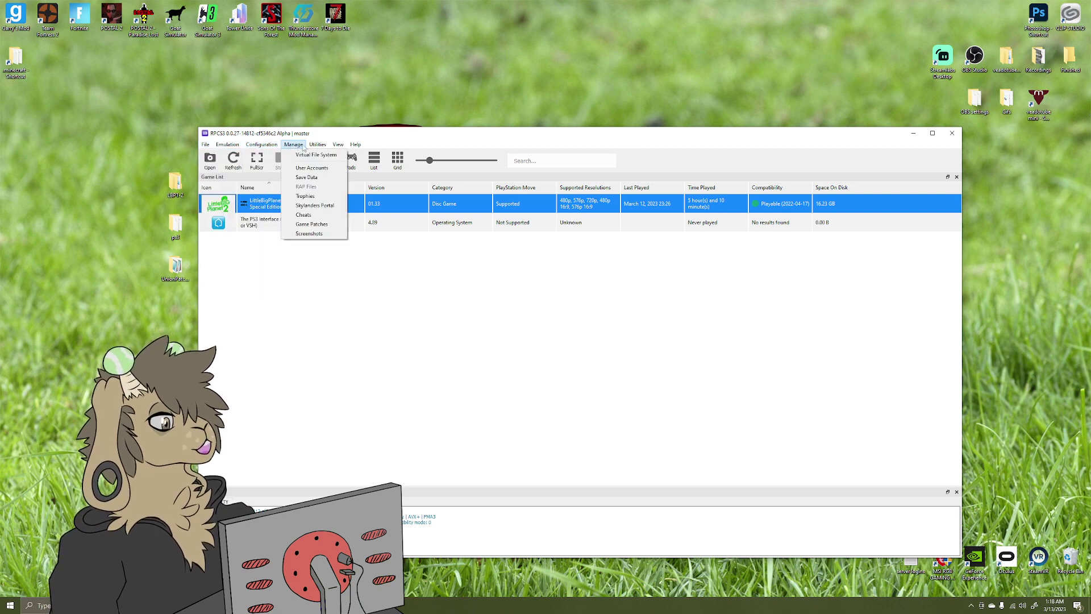
mouse_move(329, 147)
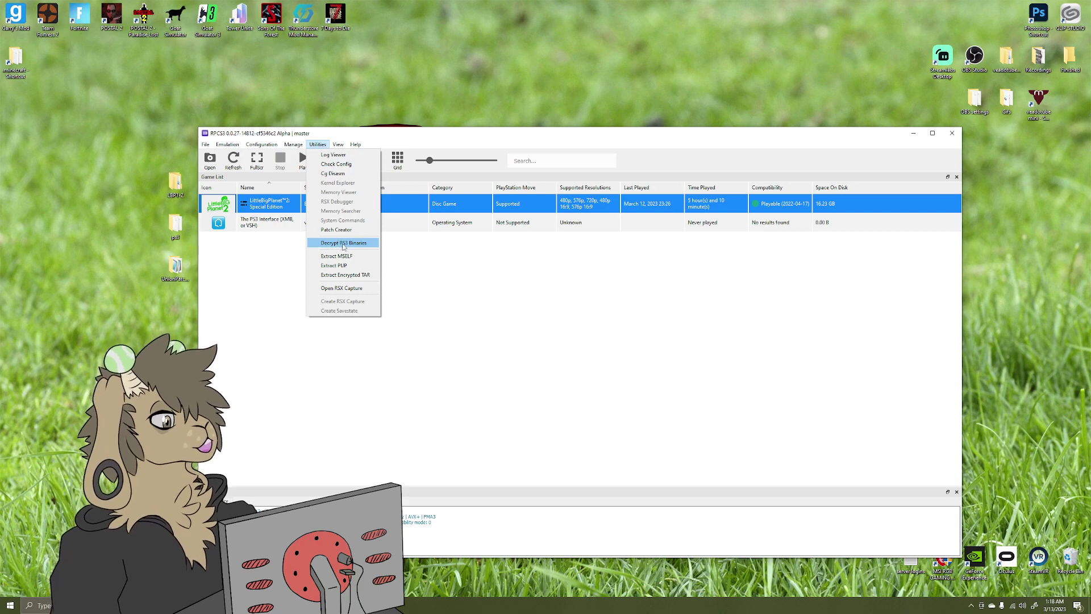
left_click(340, 244)
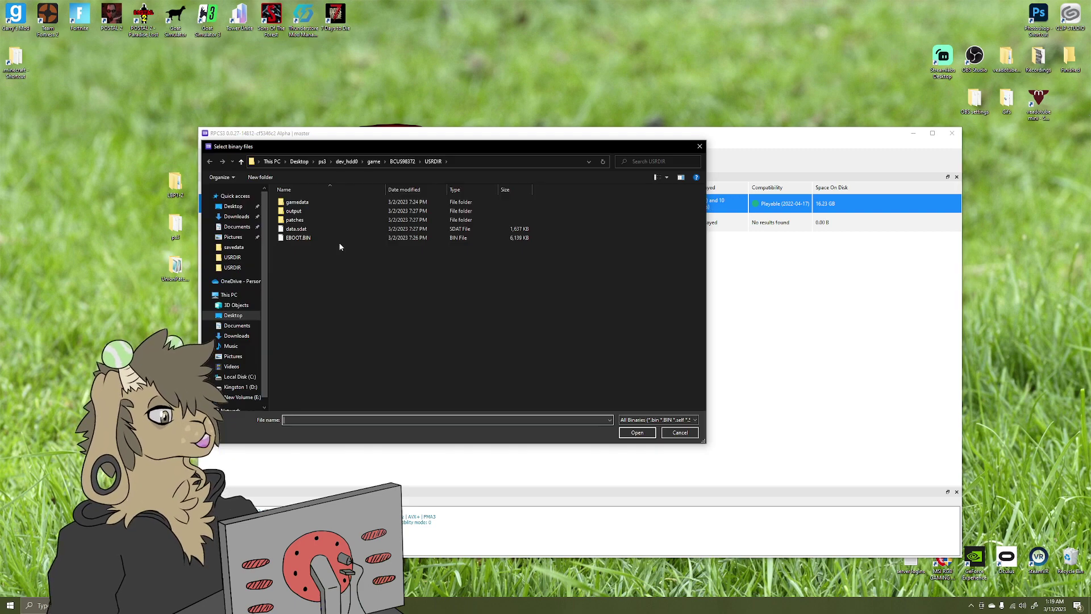
left_click(322, 162)
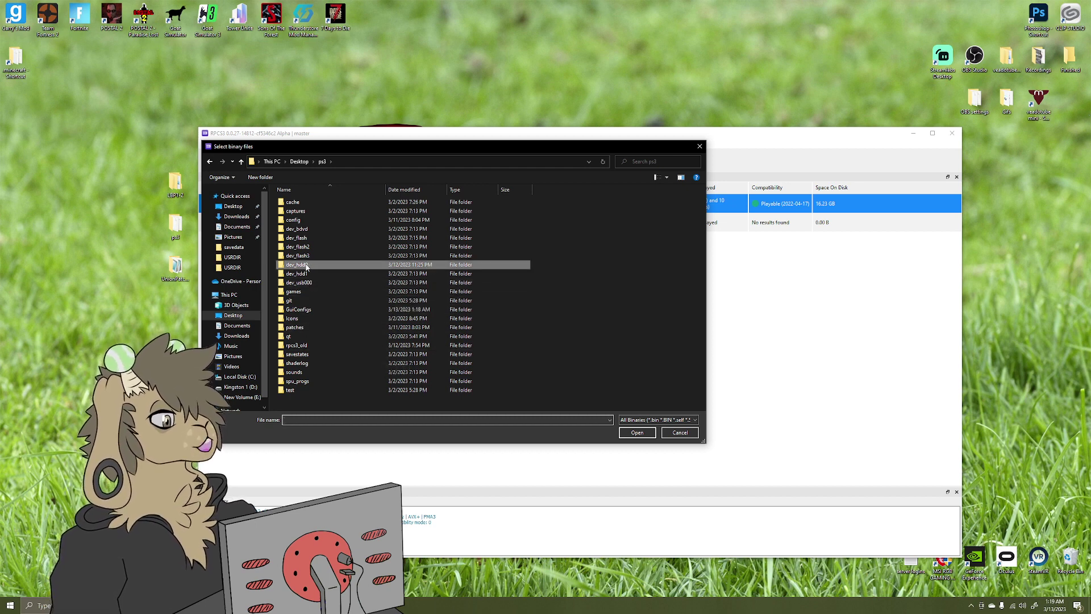
double_click(306, 266)
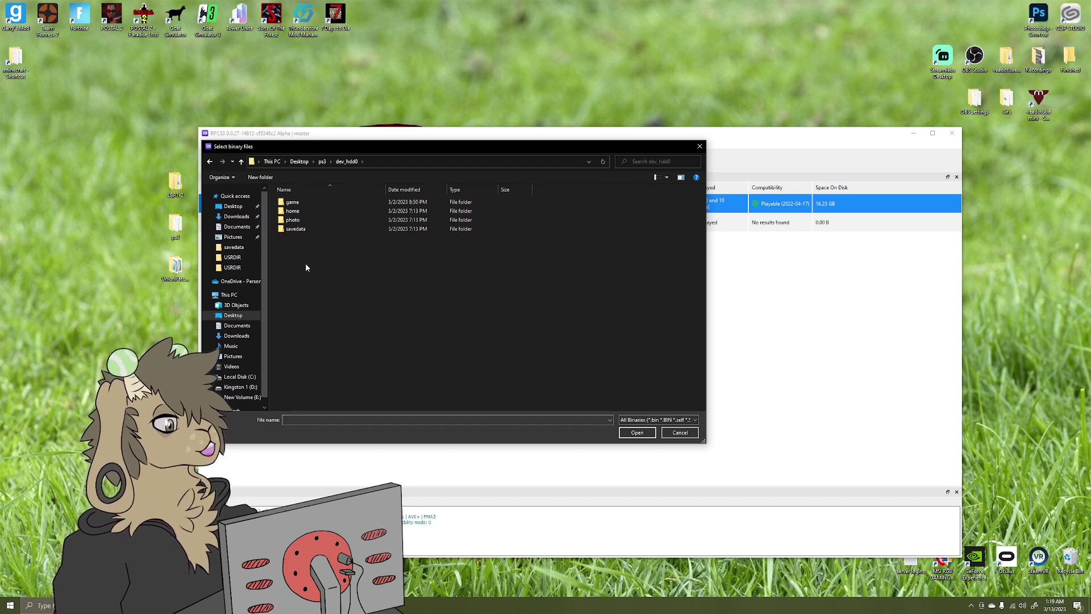
double_click(292, 202)
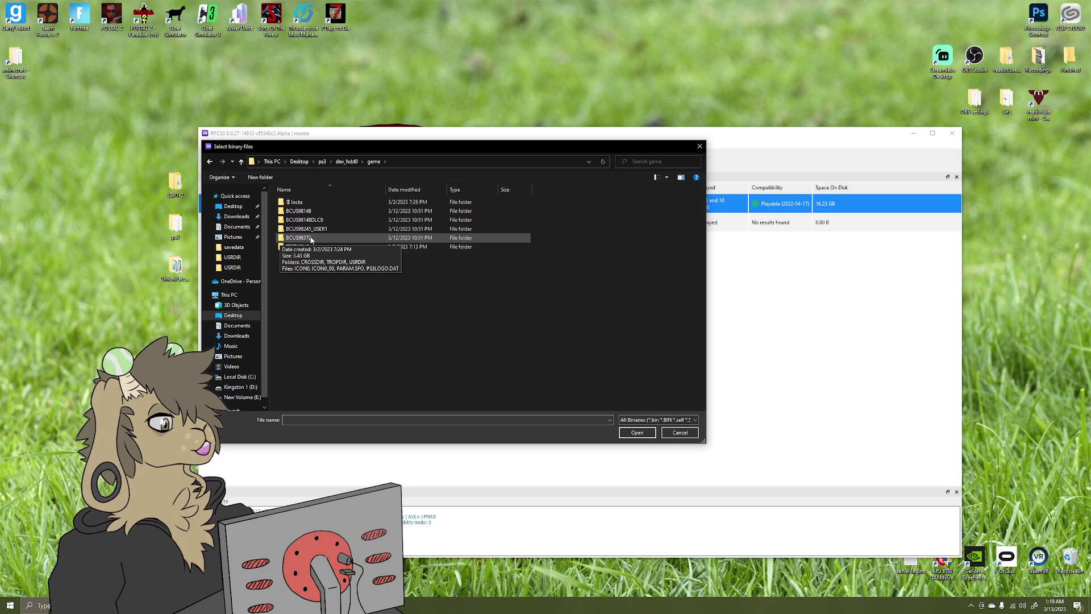
double_click(306, 239)
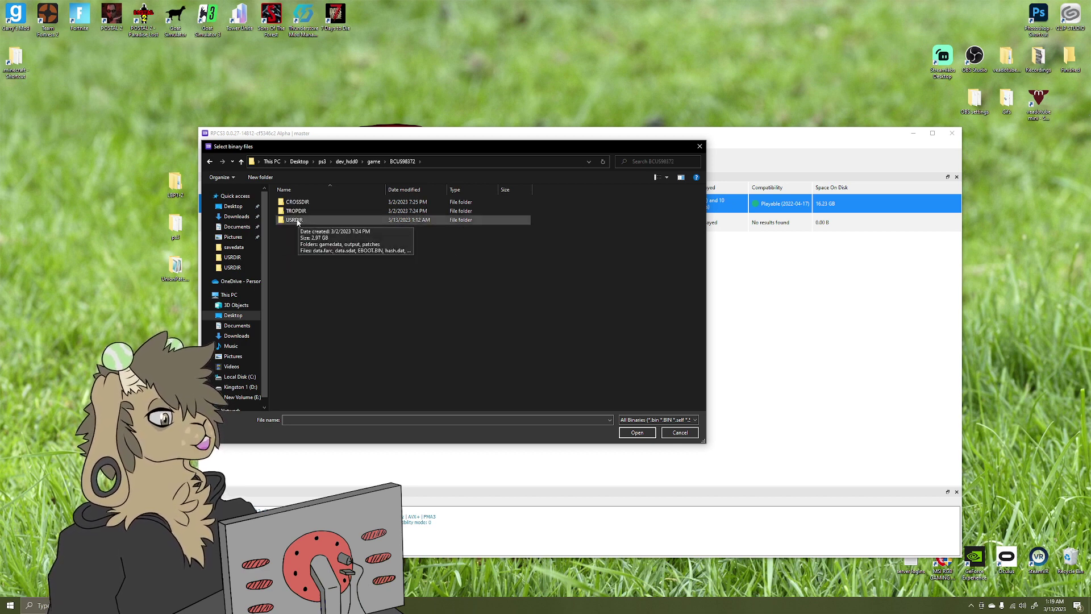
double_click(303, 221)
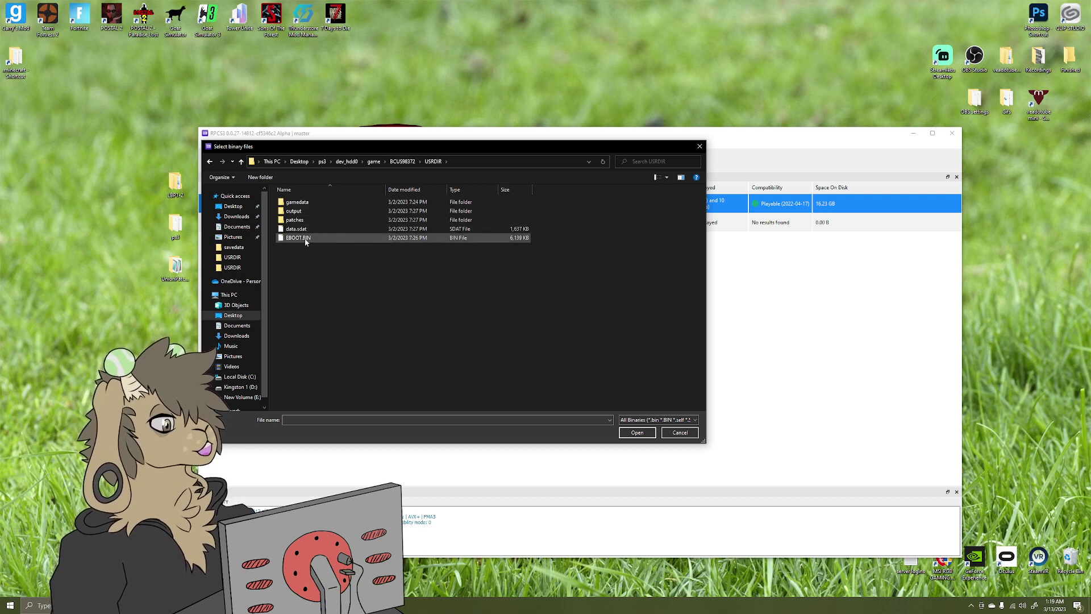
left_click(305, 240)
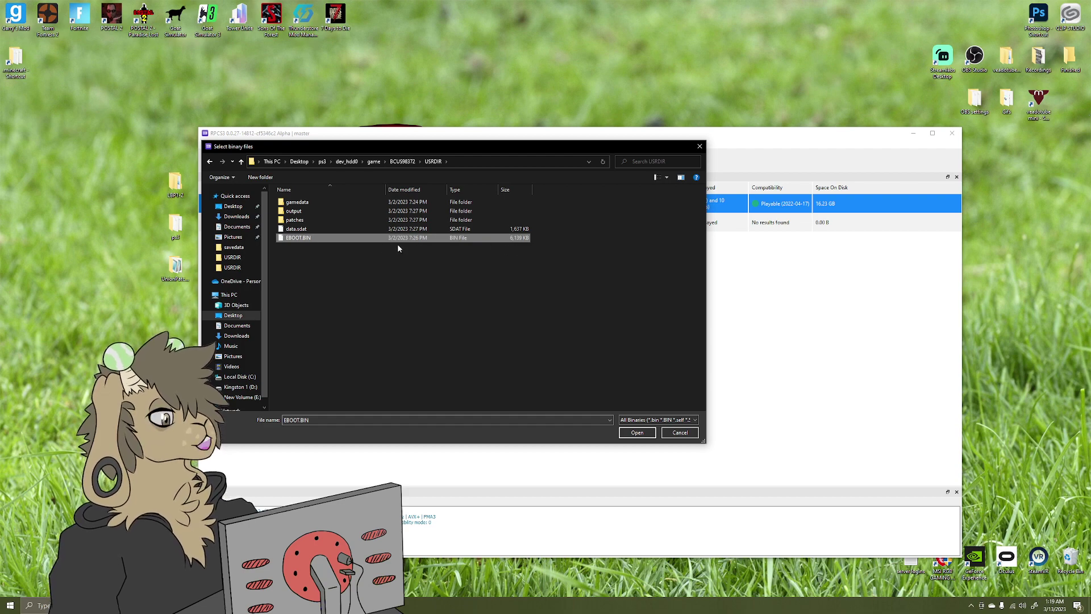
left_click(680, 433)
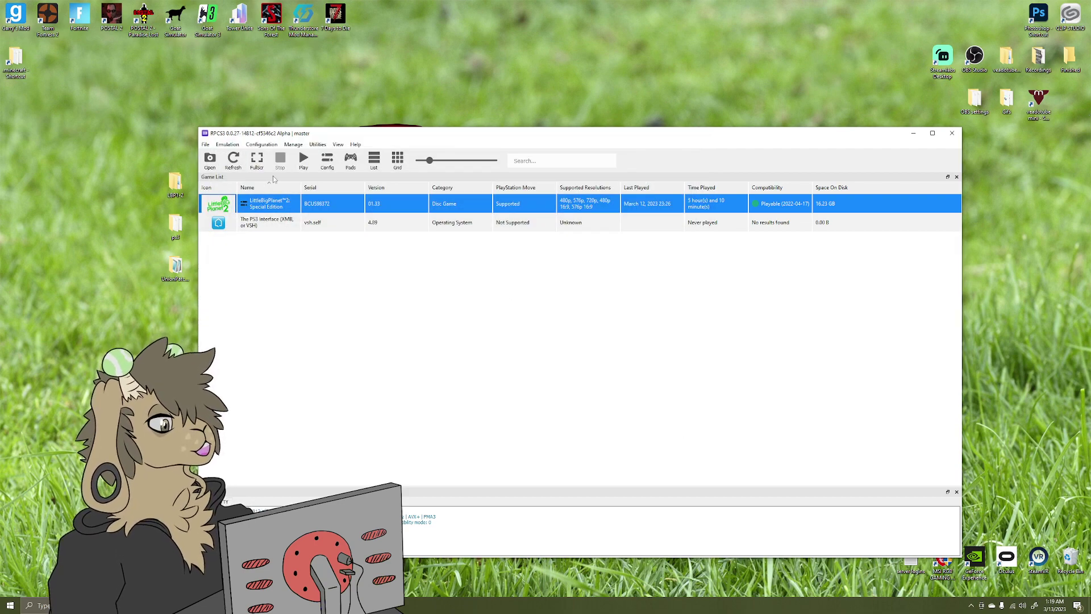
Start Decrypt PS3 Binaries and select EBOOT.BIN in the BCUS98372 USRDIR folder
left_click(206, 145)
left_click(206, 145)
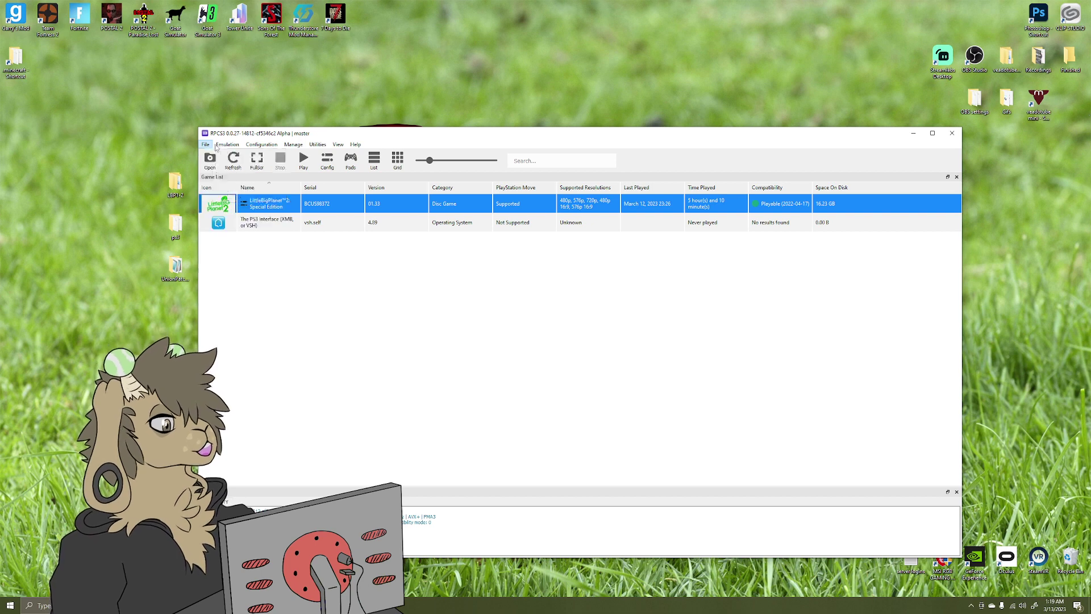
left_click(255, 144)
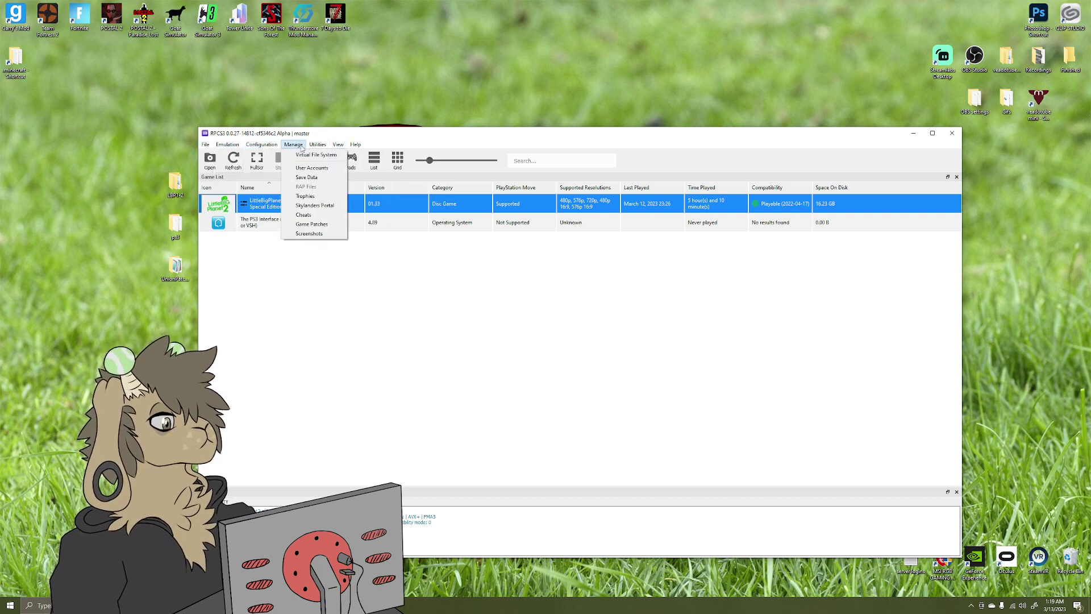
mouse_move(319, 147)
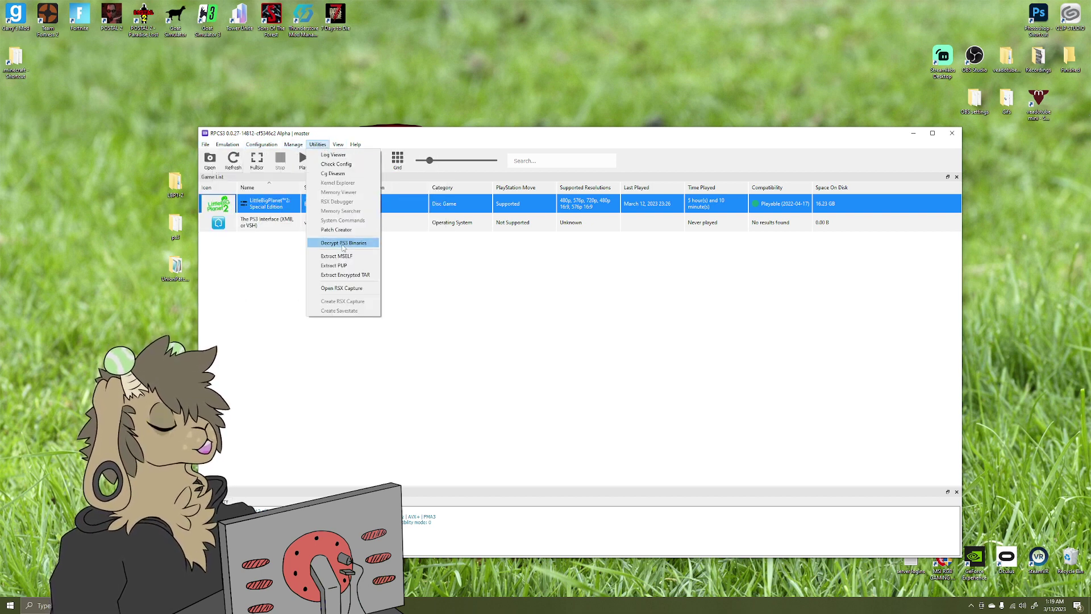
left_click(359, 243)
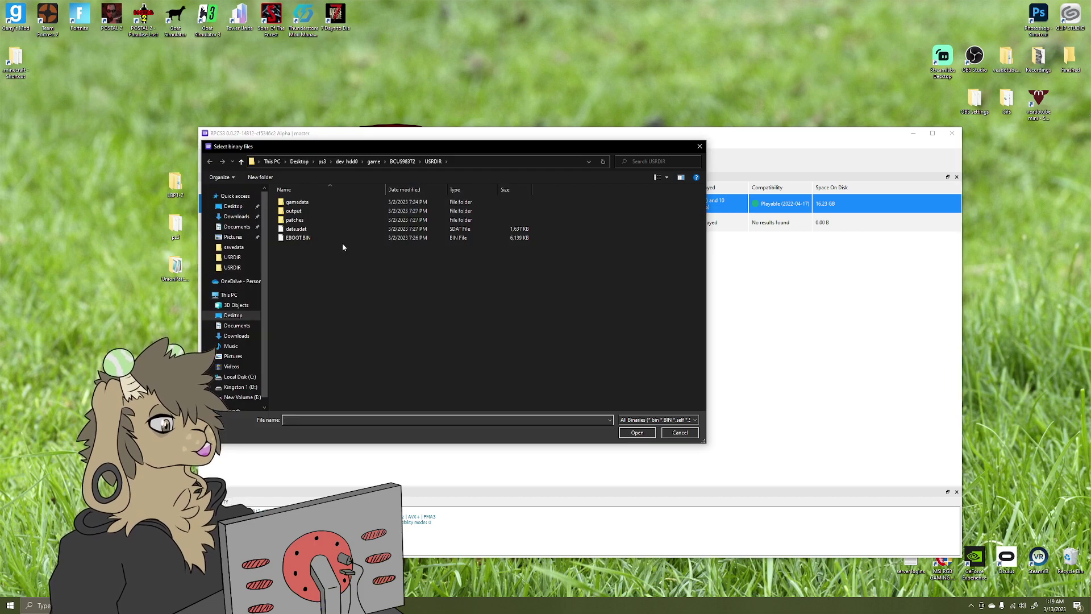
left_click(303, 239)
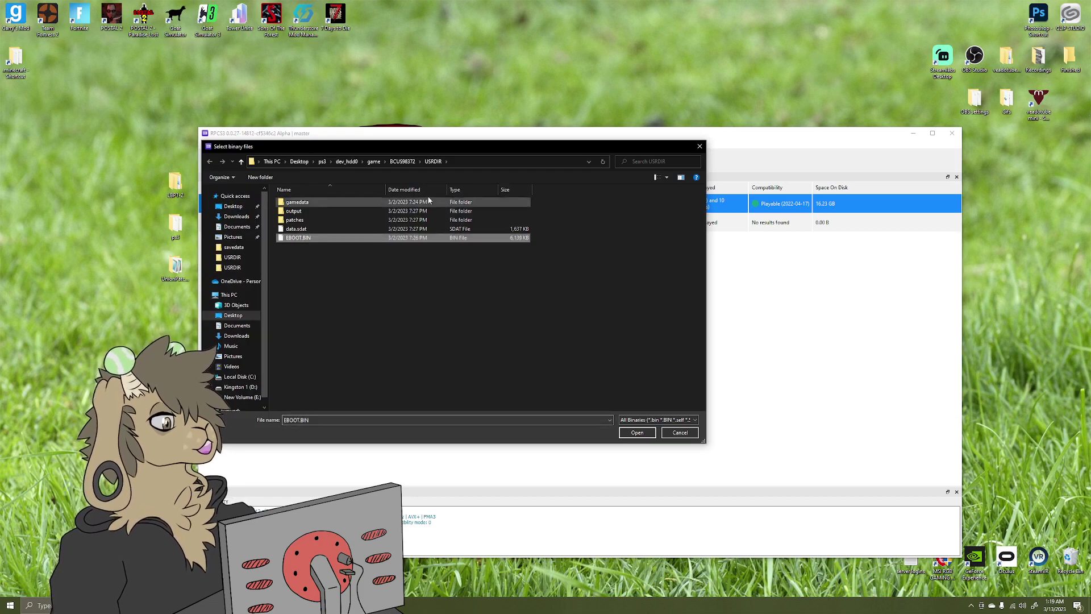
Browse from the ps3 folder through dev_hdd0, game and BCUS98372 into USRDIR to reach EBOOT.BIN
left_click(322, 162)
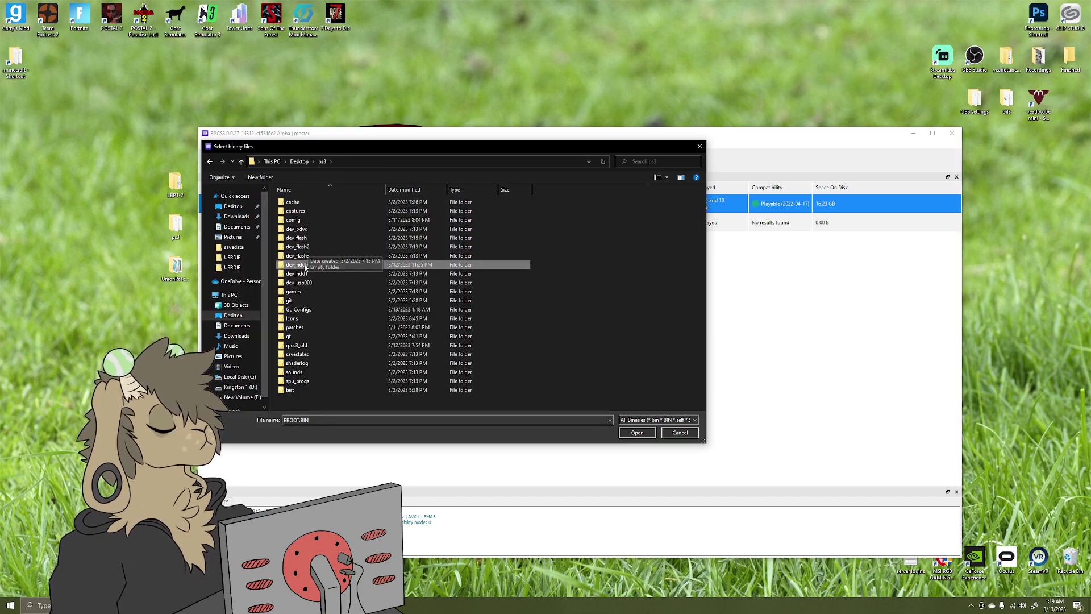
double_click(305, 264)
double_click(293, 202)
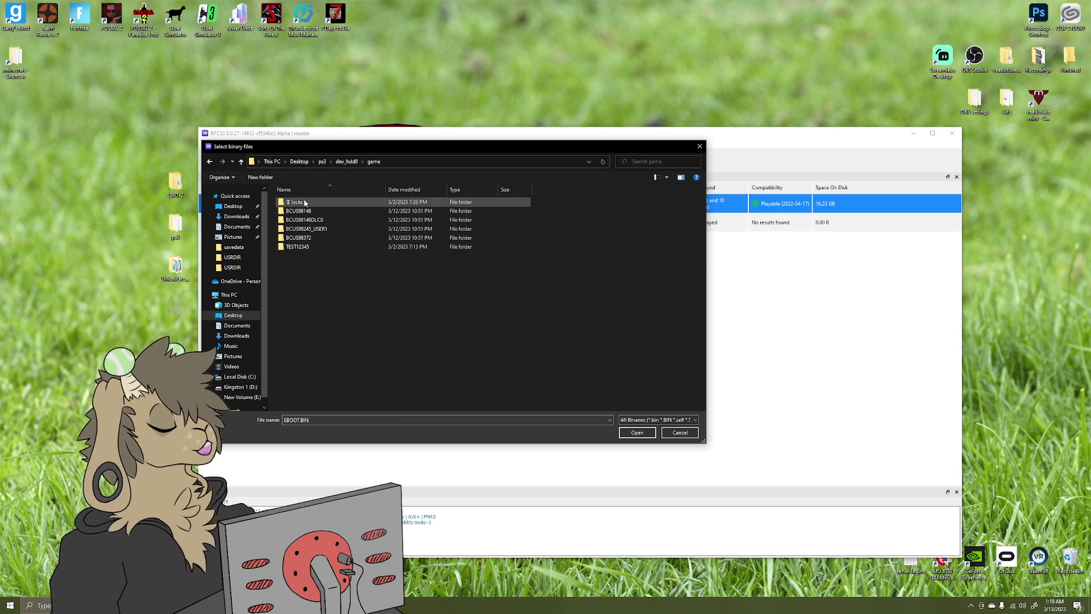
double_click(307, 237)
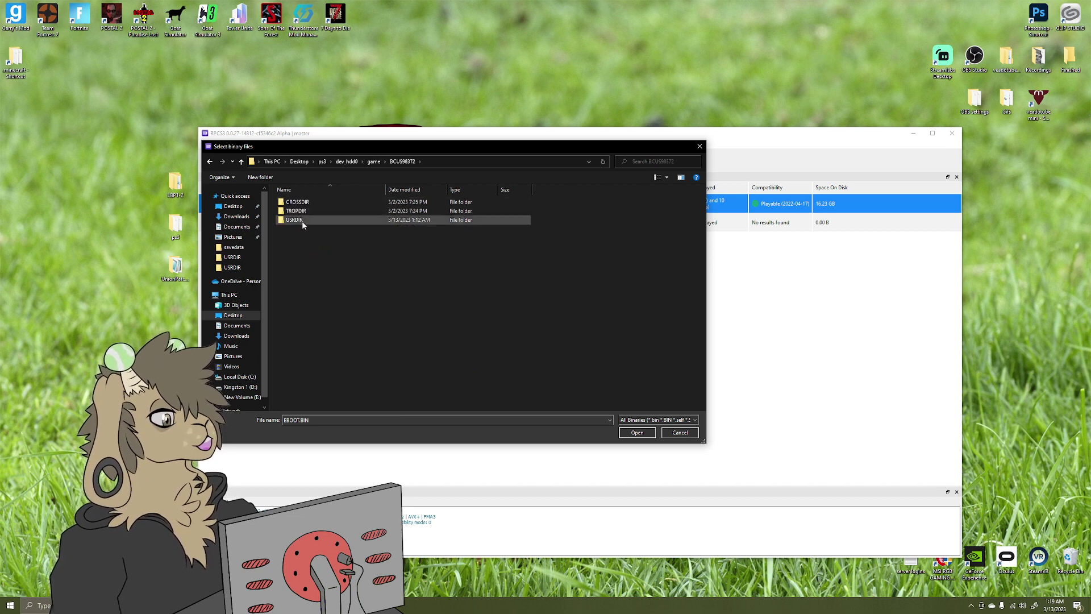
double_click(296, 220)
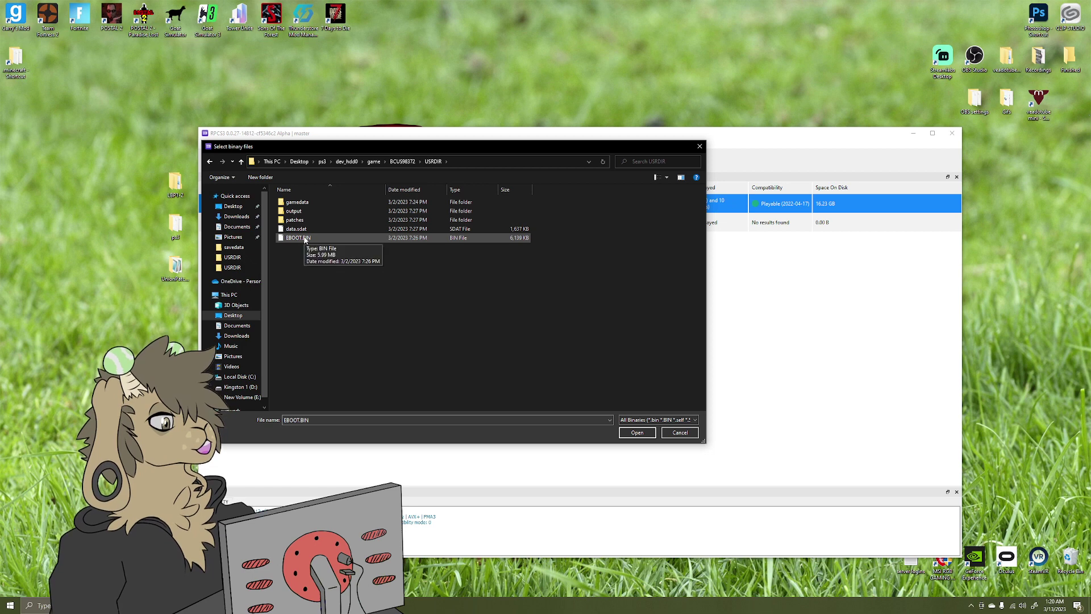
Decrypt EBOOT.BIN from the BCUS98372 USRDIR folder and shift the RPCS3 window aside
left_click(309, 240)
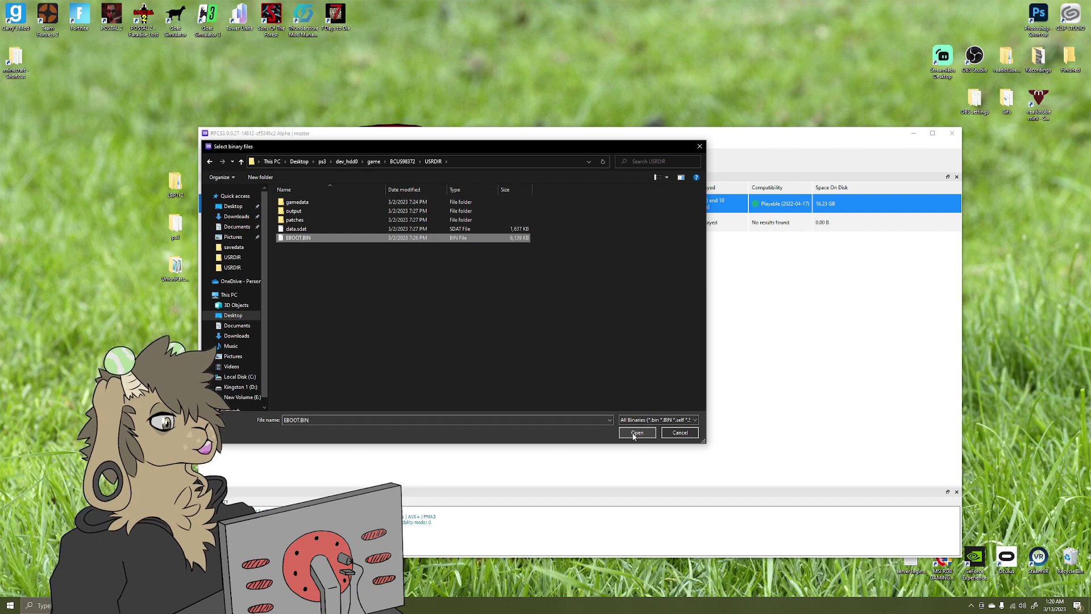
left_click(634, 434)
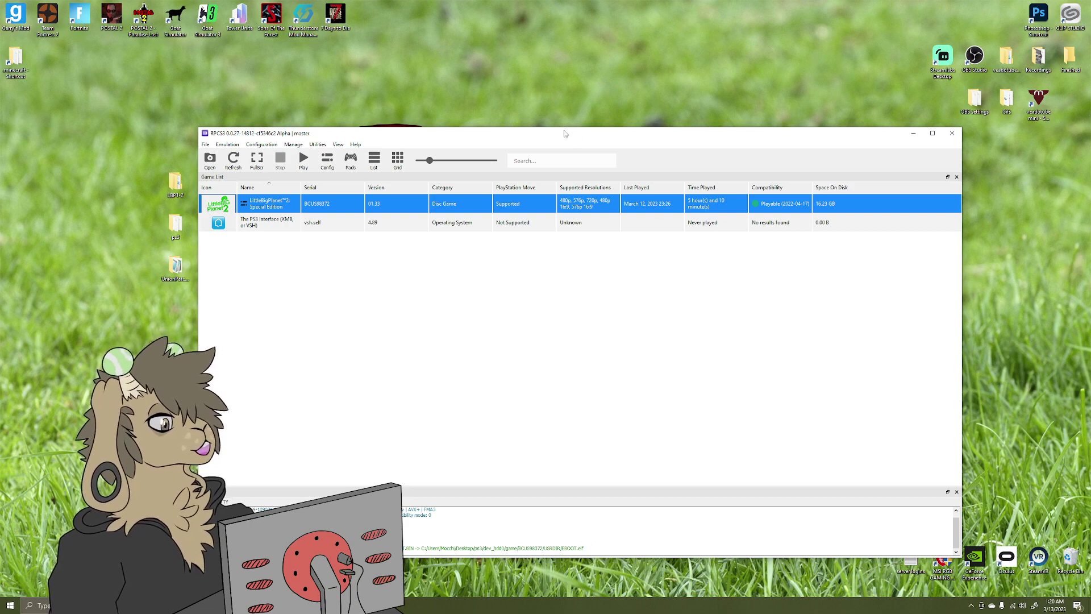
left_click_drag(565, 133, 675, 142)
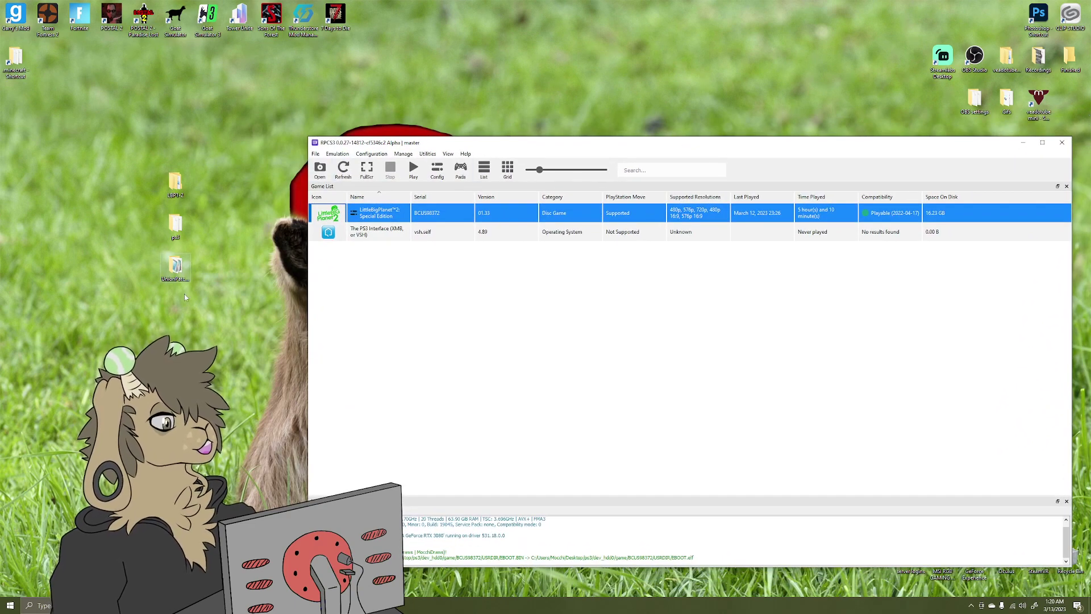
Switch to the browser and review the LBP Union guide, especially the section on patching the EBOOT with UnionPatcher
key("alt+Tab")
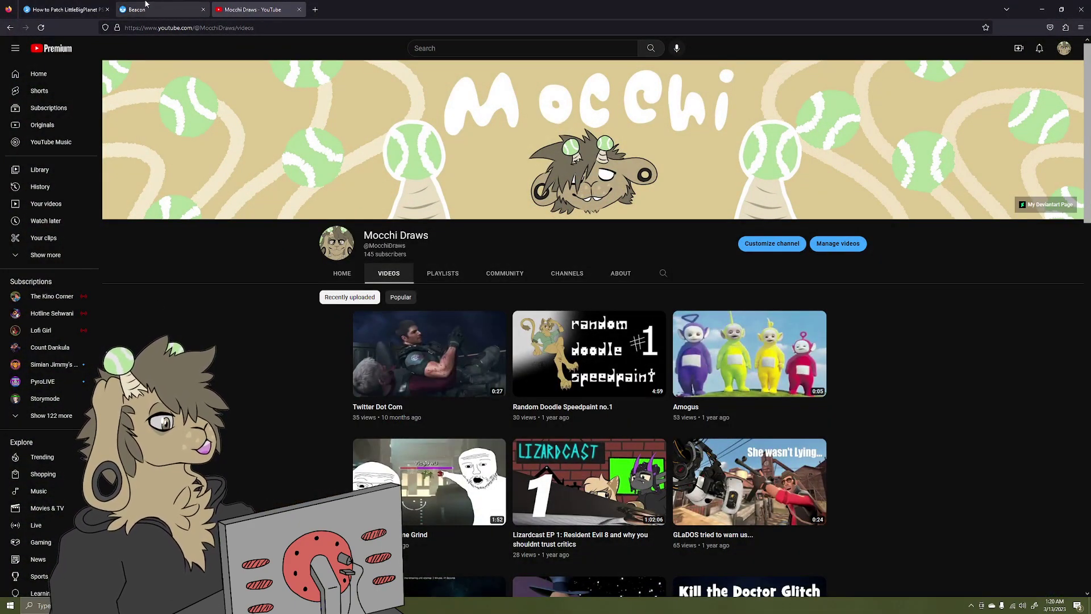
left_click(85, 7)
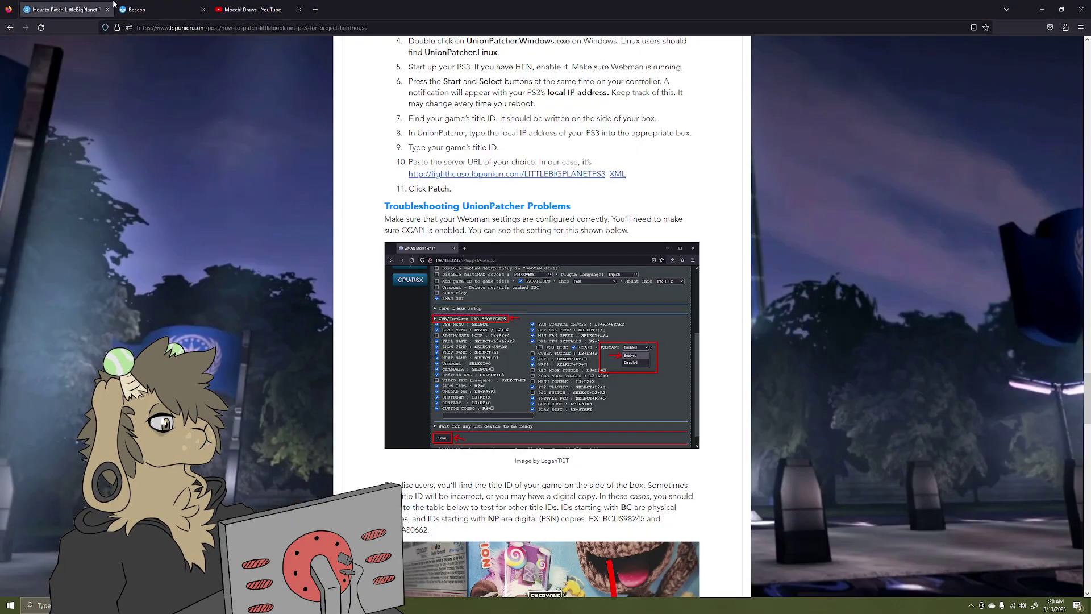
scroll(300, 281, "up", 8)
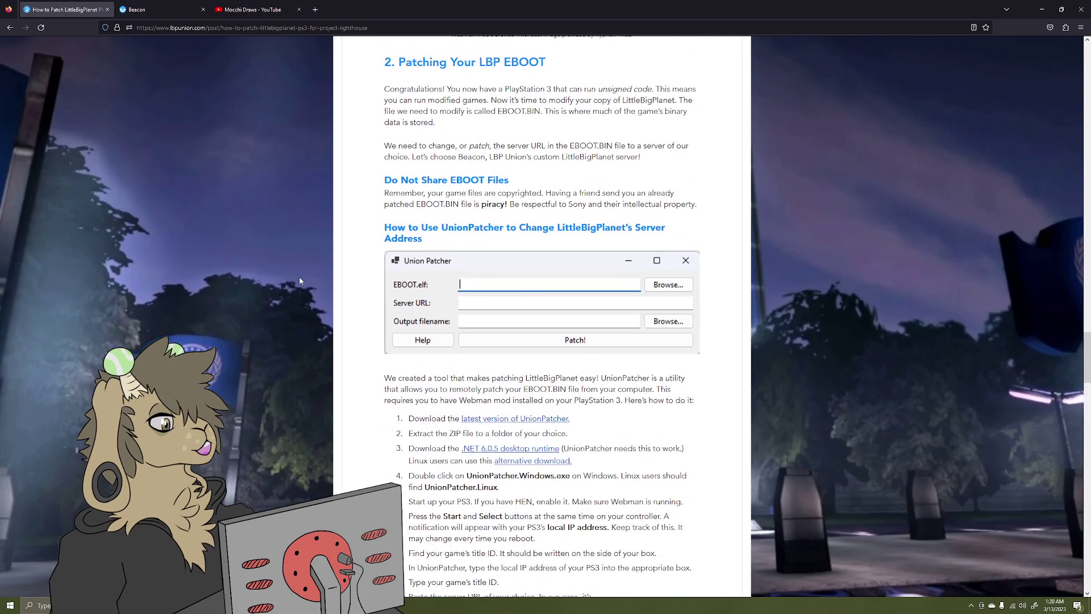
scroll(300, 280, "up", 6)
scroll(335, 377, "up", 20)
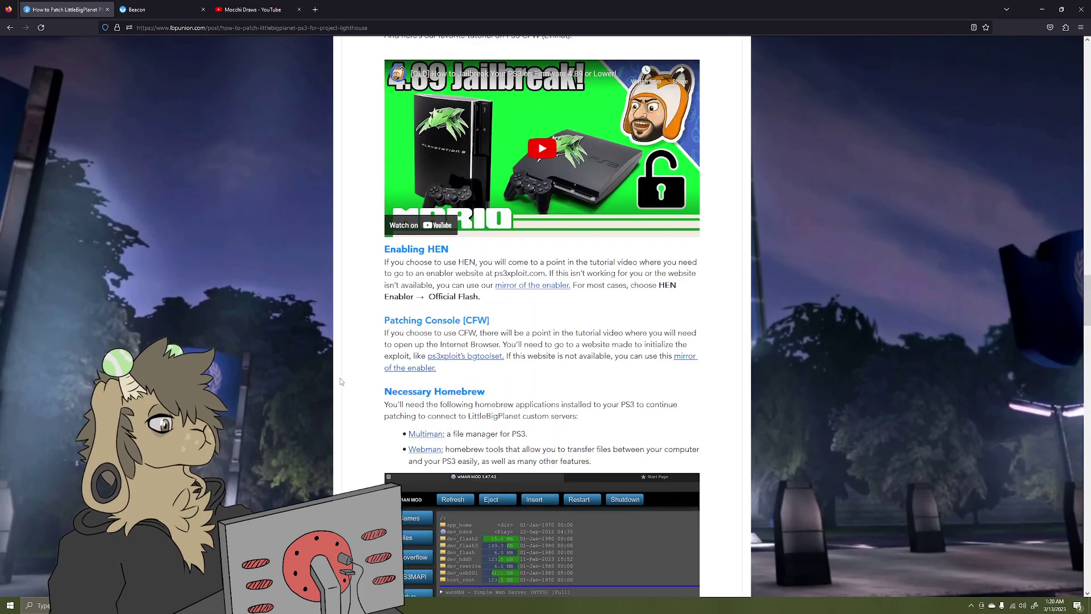
scroll(333, 387, "up", 15)
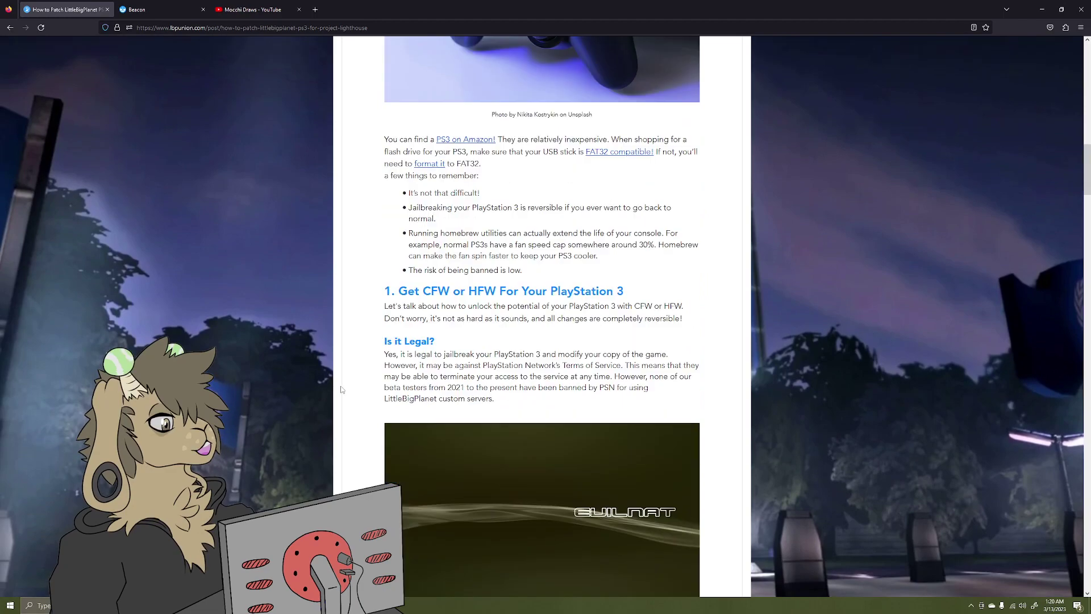
scroll(346, 409, "down", 20)
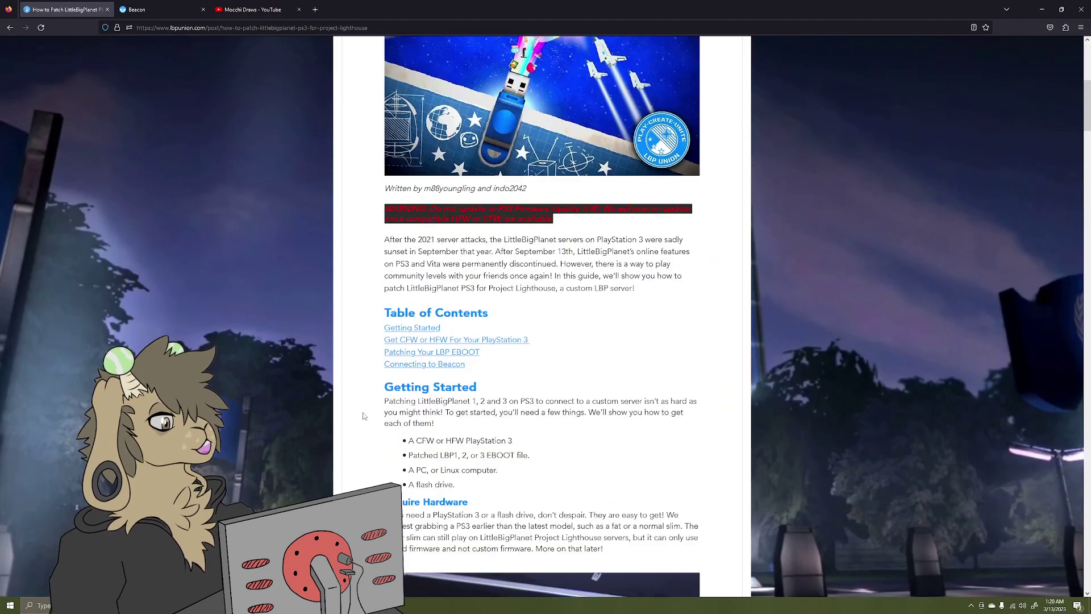
scroll(366, 431, "down", 20)
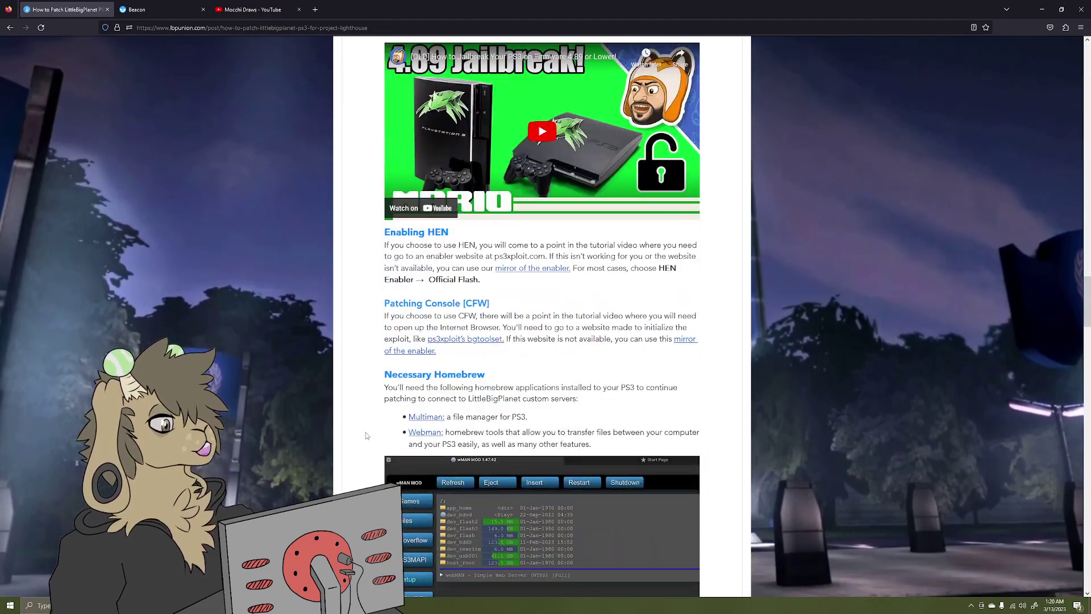
scroll(411, 442, "up", 2)
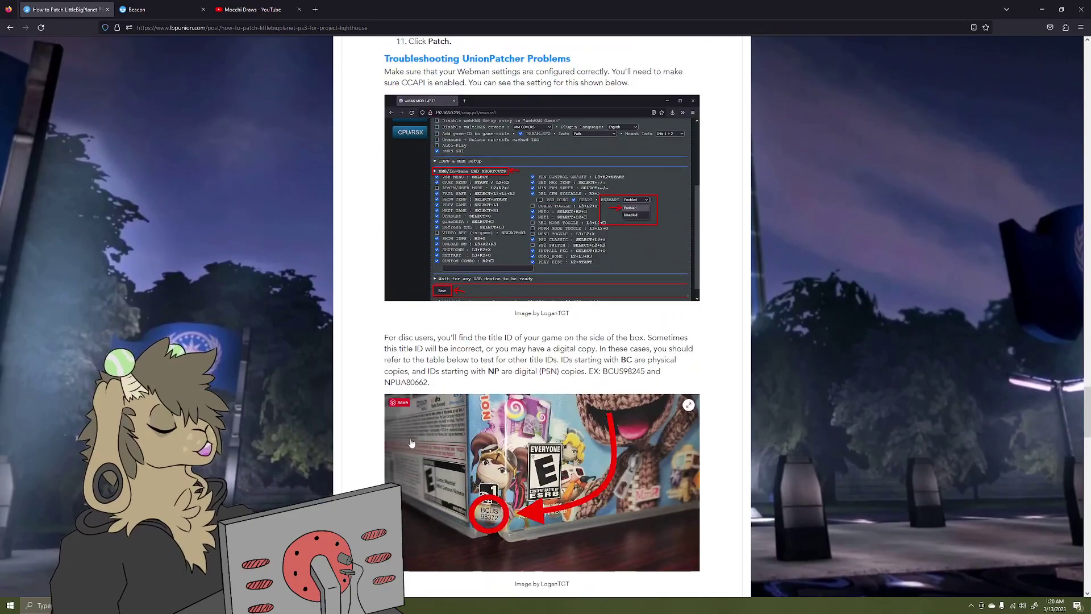
scroll(569, 438, "up", 4)
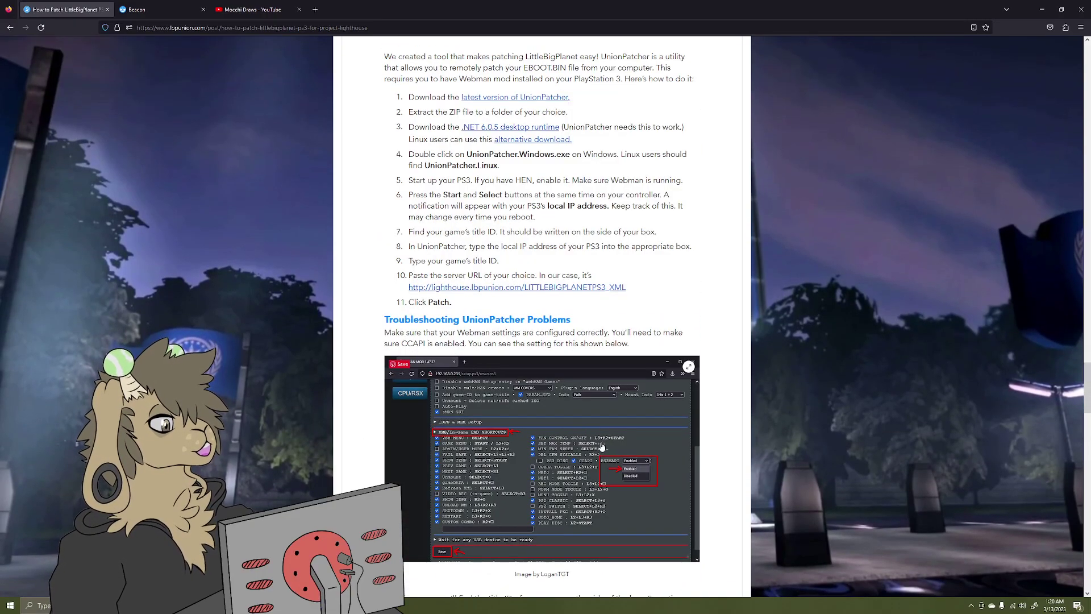
scroll(602, 447, "up", 7)
scroll(530, 330, "down", 3)
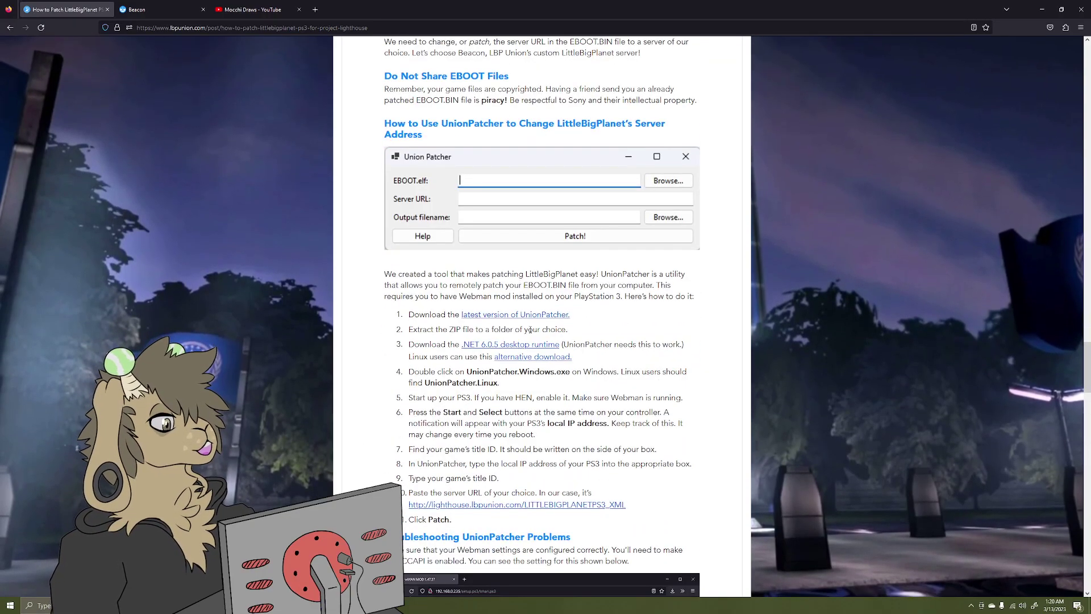
scroll(474, 327, "up", 2)
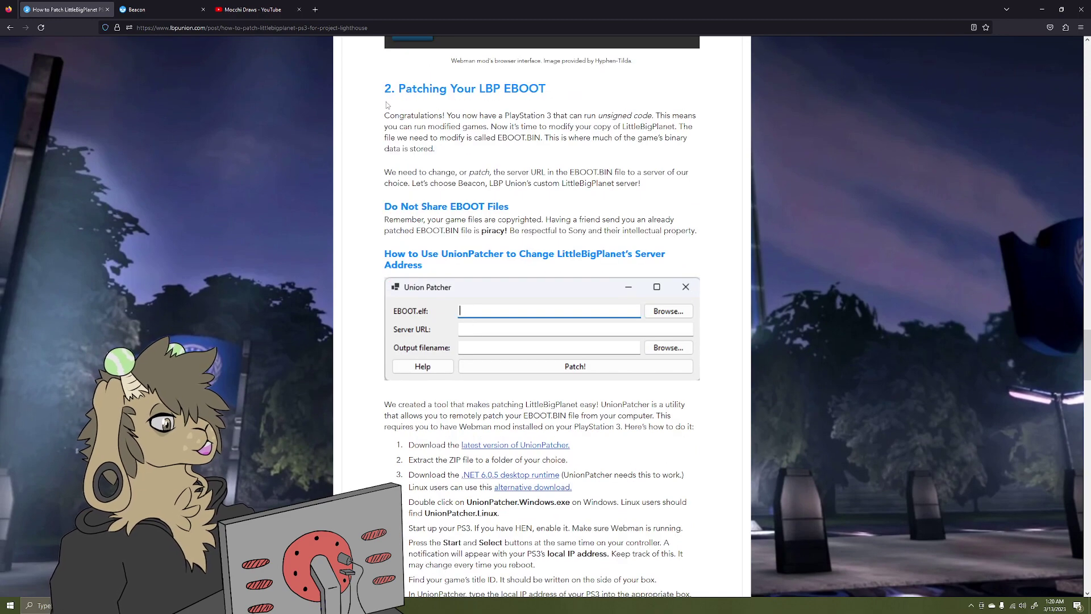
scroll(446, 330, "down", 2)
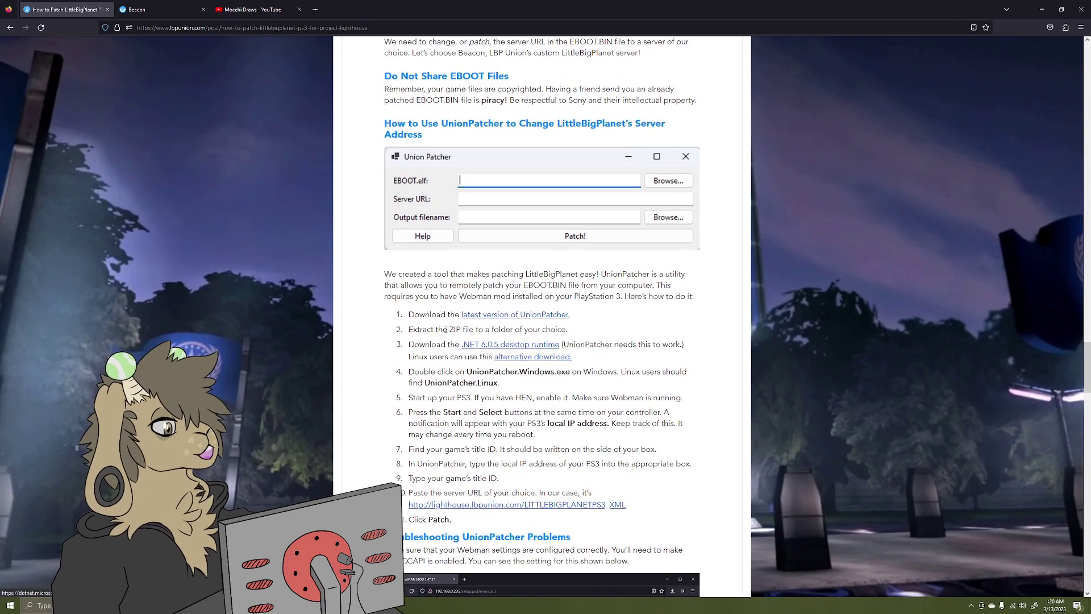
Open the guide's latest version of UnionPatcher link in a separate tab, look at the v2.0.6 release assets, and close that page
right_click(517, 317)
left_click(547, 326)
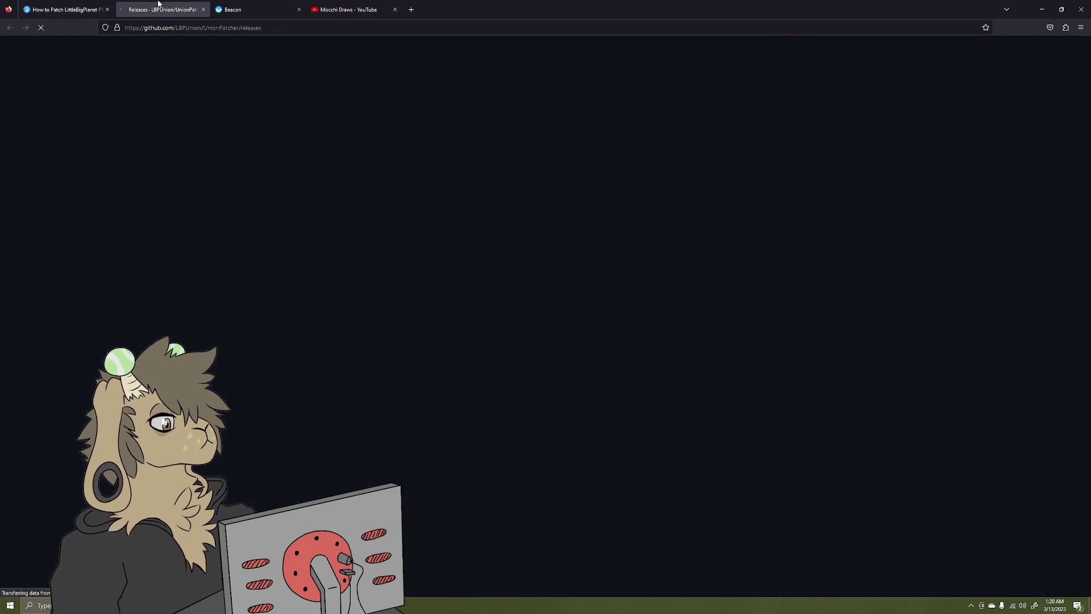
left_click(162, 9)
scroll(340, 401, "down", 1)
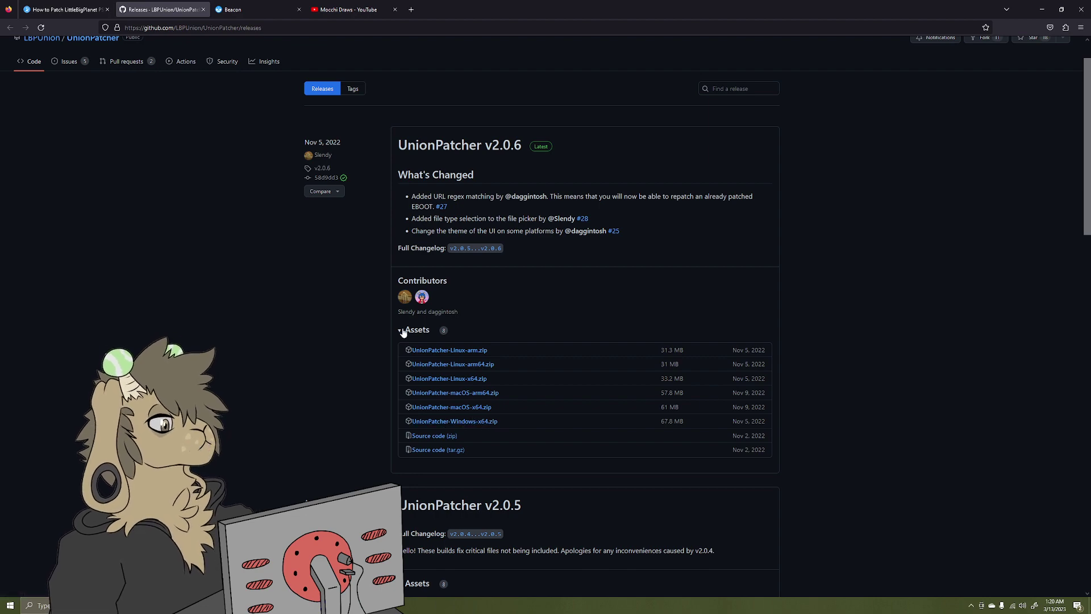
left_click(204, 9)
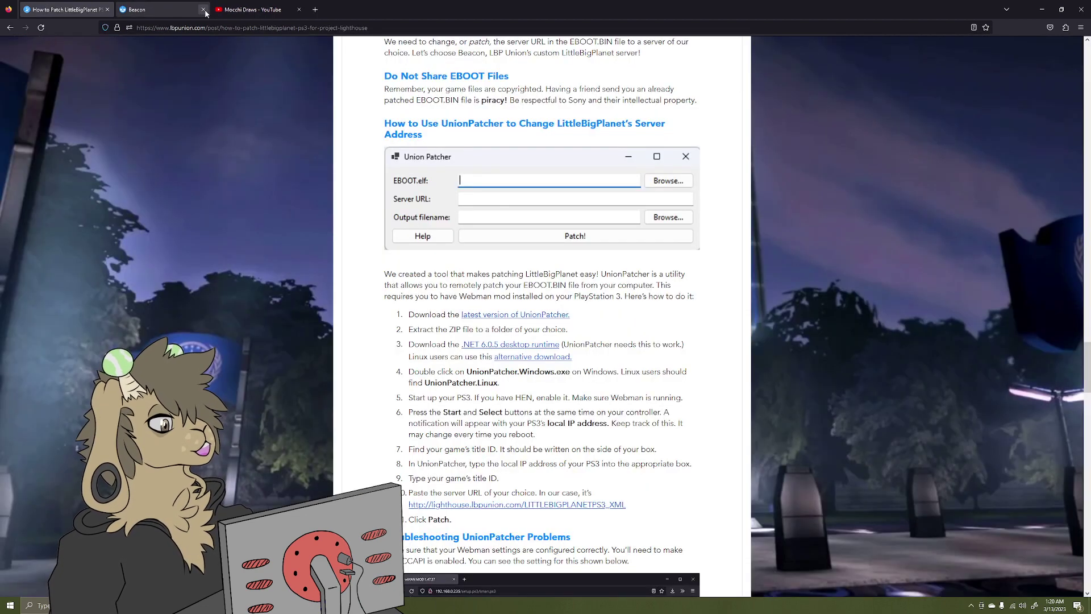
Return to the desktop and launch LBPUnion.UnionPatcher.Gui.Windows from the UnionPatcher-Windows-x64(1) folder
key("super+d")
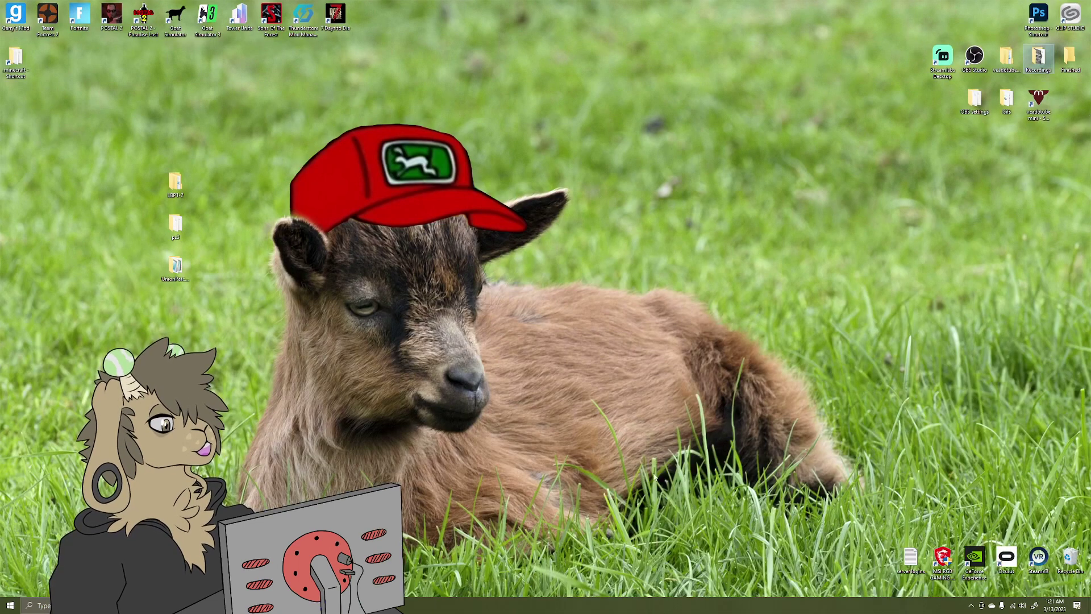
double_click(186, 266)
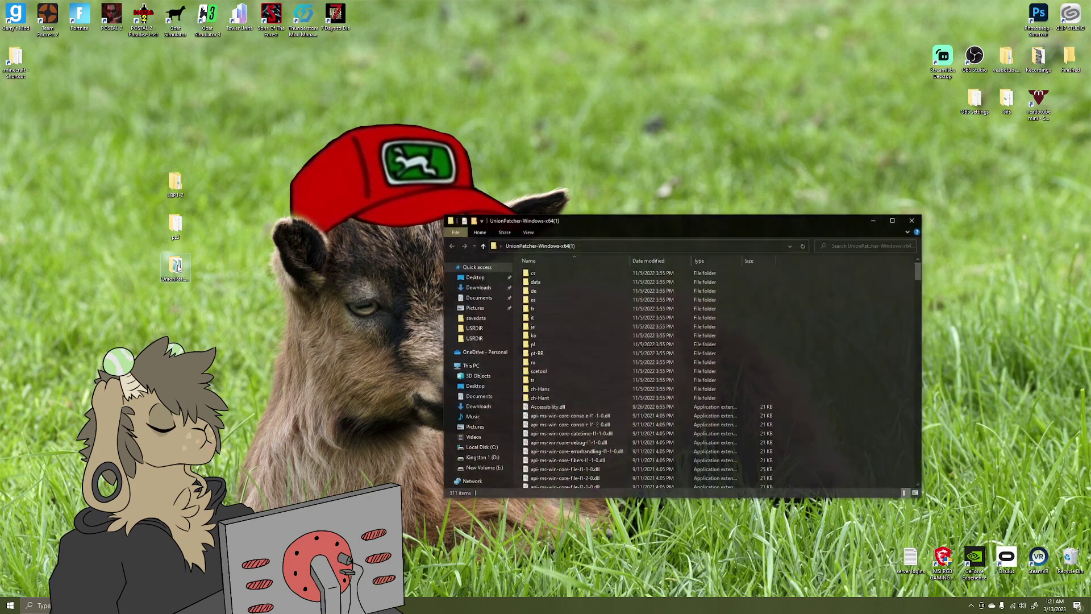
scroll(582, 396, "down", 15)
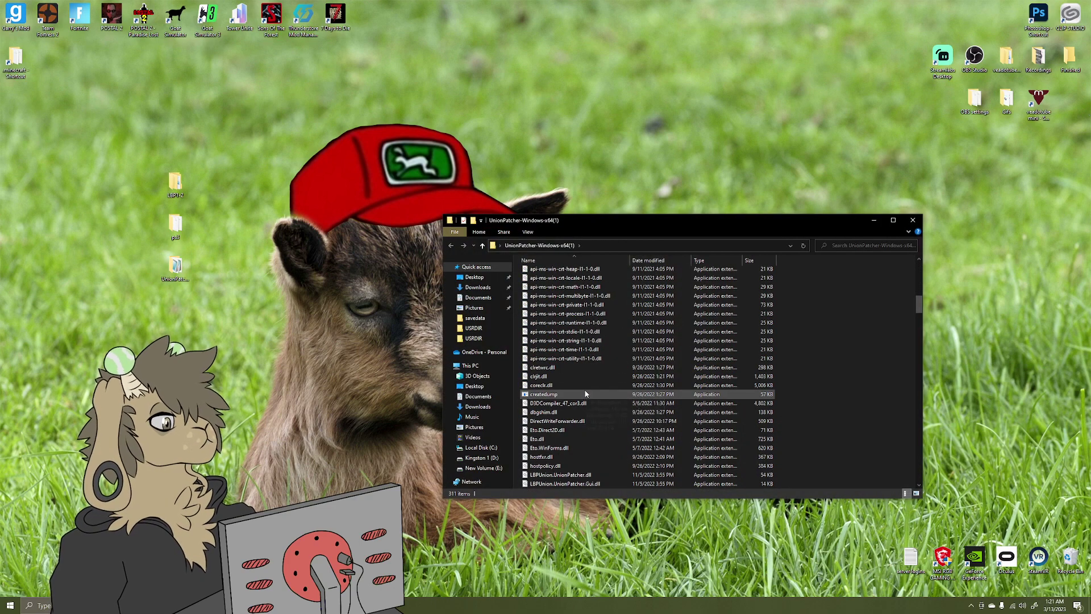
scroll(581, 398, "down", 2)
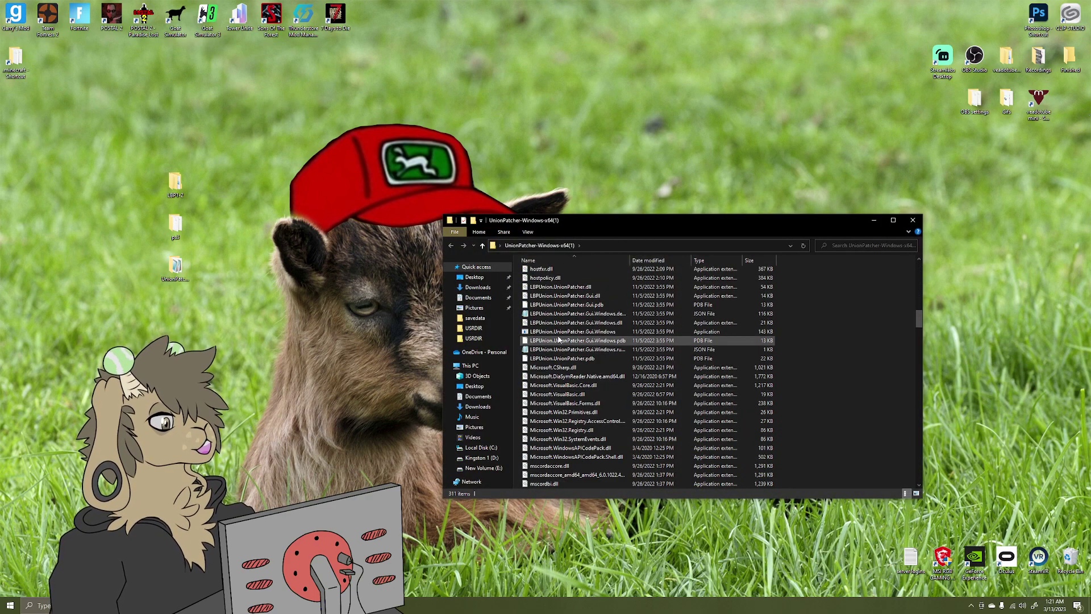
double_click(611, 334)
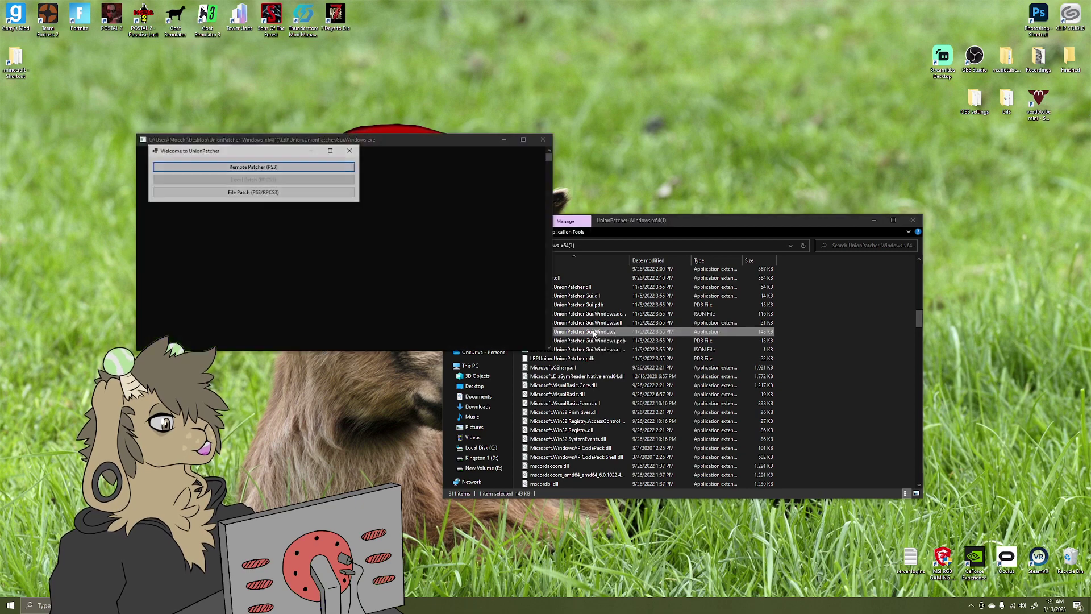
Arrange the UnionPatcher windows clear of each other and start File Patch (PS3/RPCS3)
left_click_drag(381, 139, 541, 228)
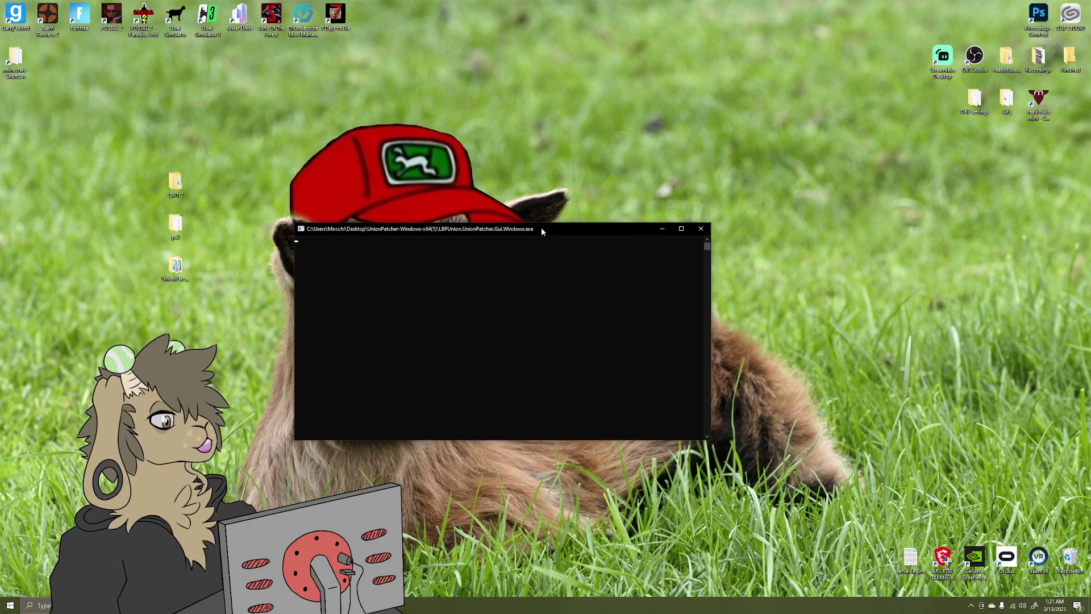
left_click(417, 570)
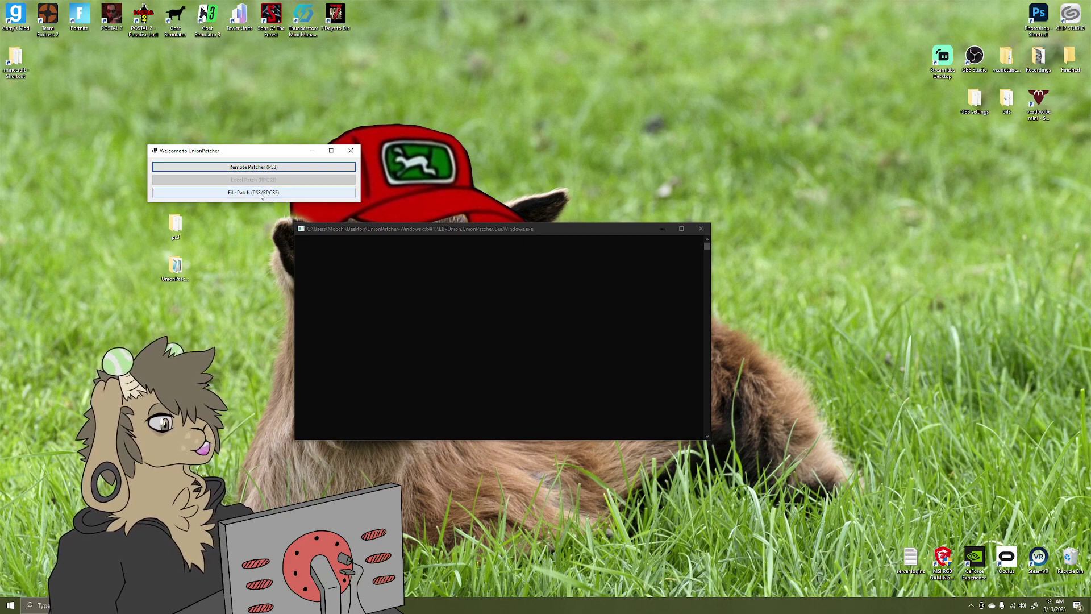
left_click_drag(264, 153, 504, 134)
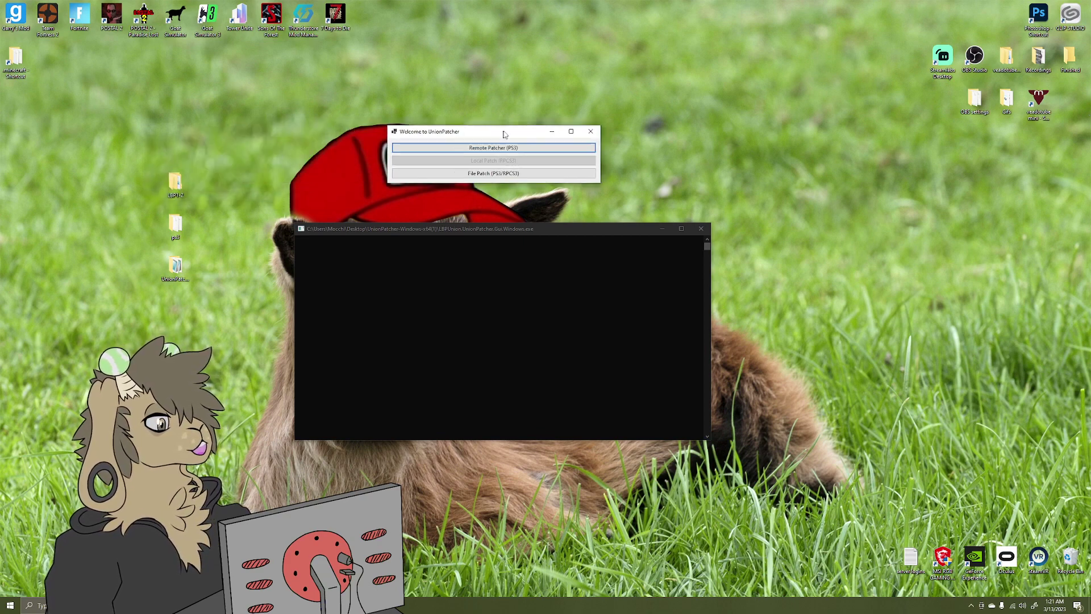
left_click(497, 173)
left_click_drag(111, 17, 496, 136)
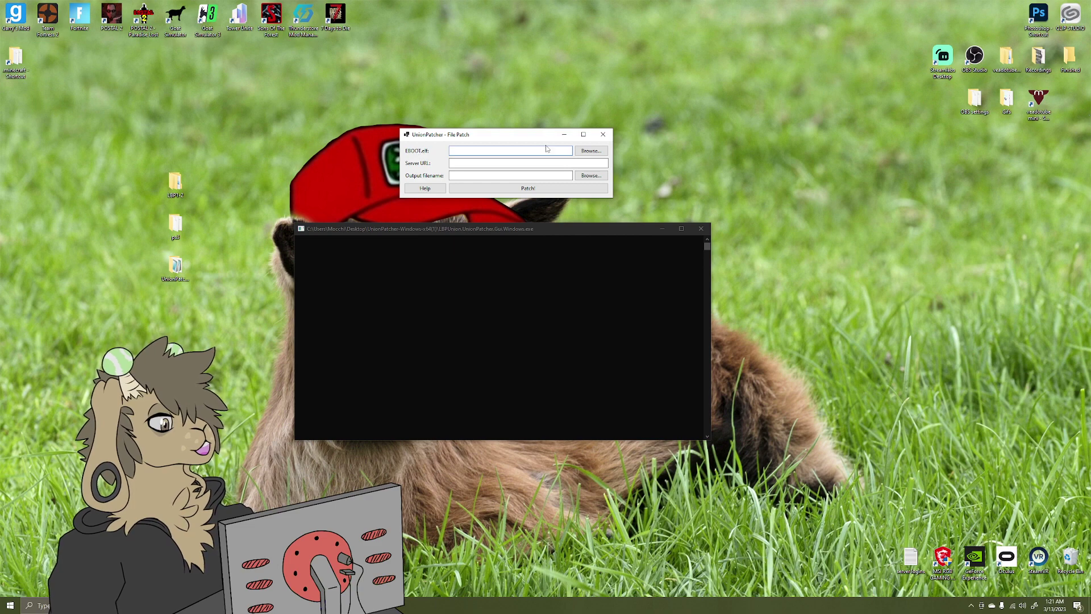
Load the decrypted EBOOT ELF file from ps3/dev_hdd0/game/BCUS98372/USRDIR as the EBOOT.elf to patch
left_click(591, 151)
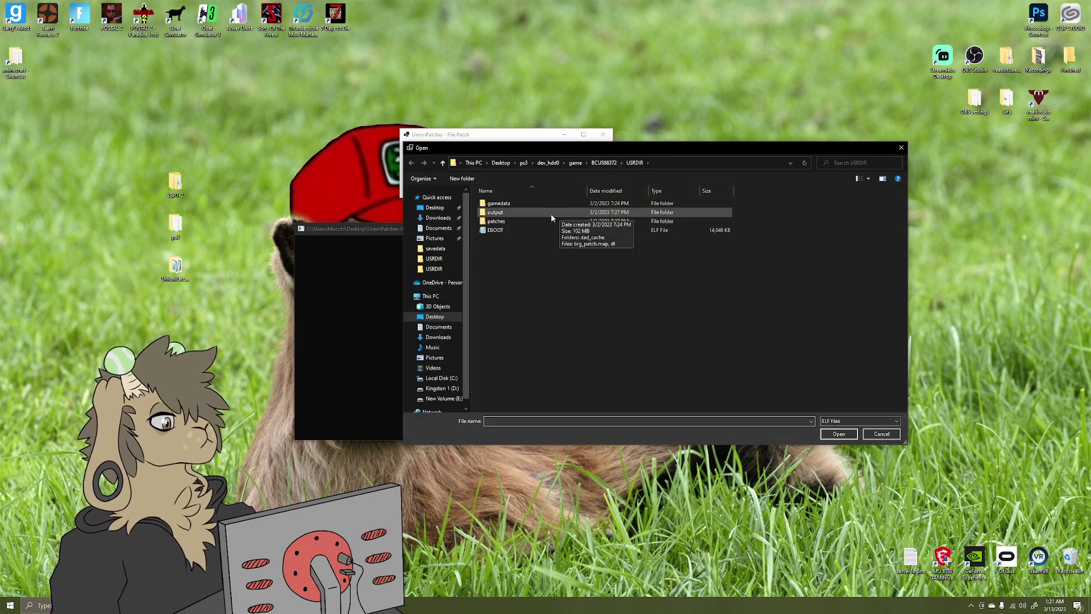
left_click(524, 163)
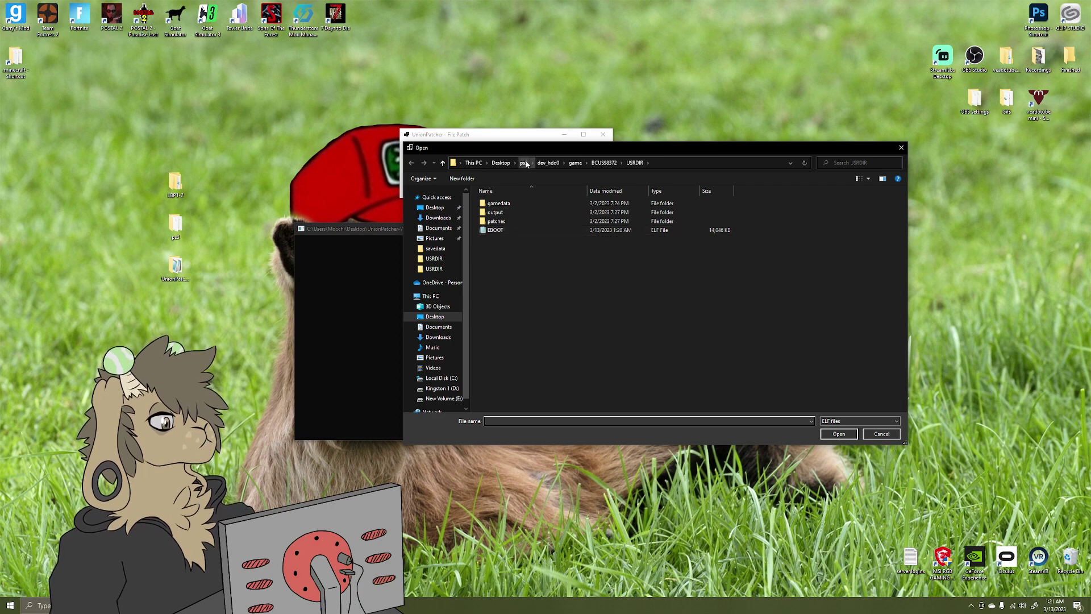
double_click(500, 265)
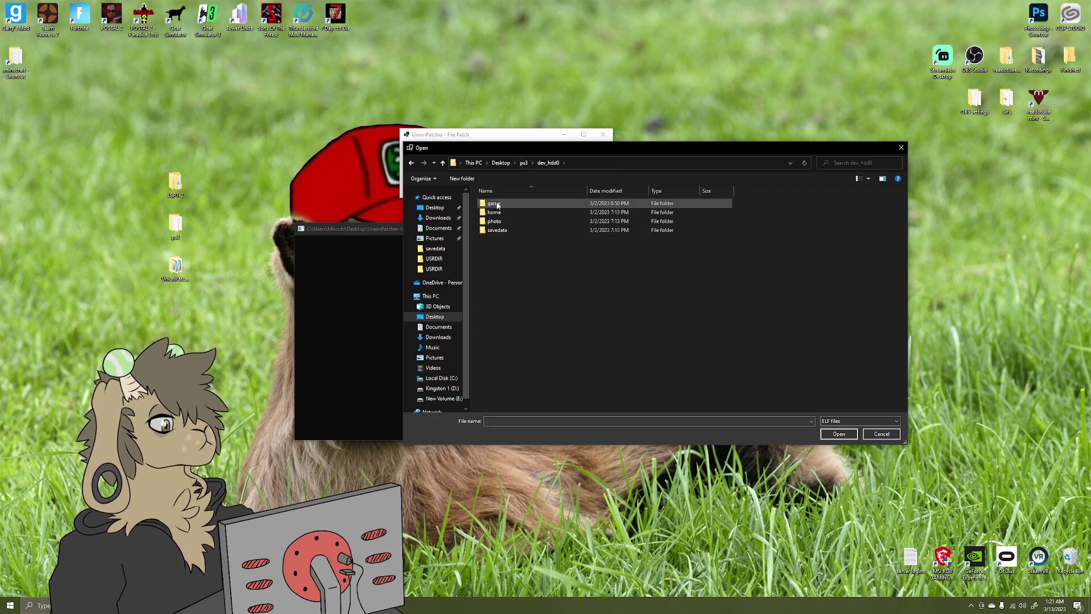
double_click(510, 212)
double_click(509, 238)
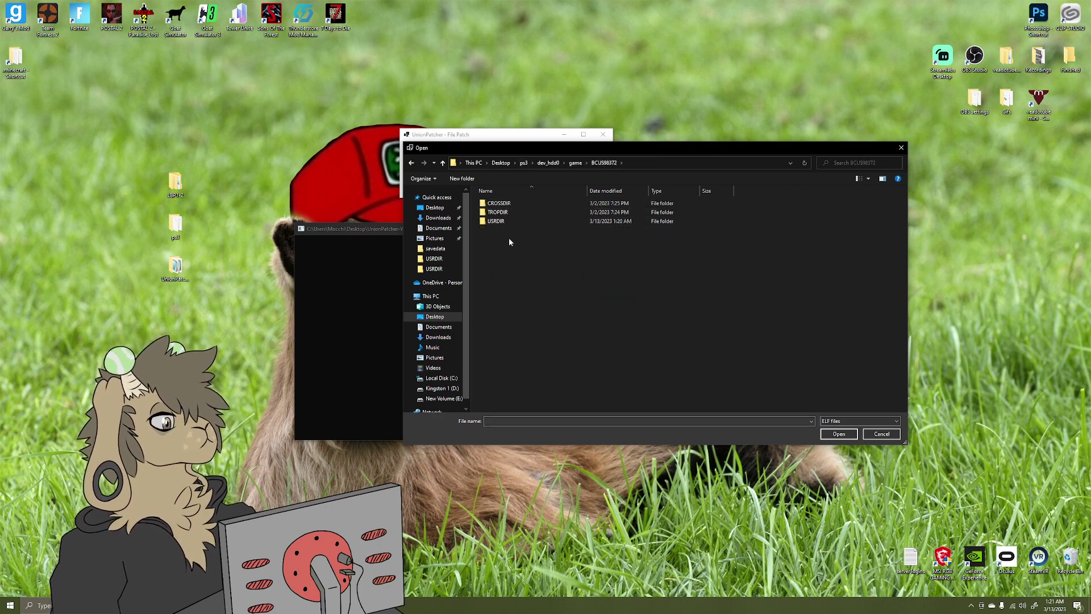
double_click(503, 222)
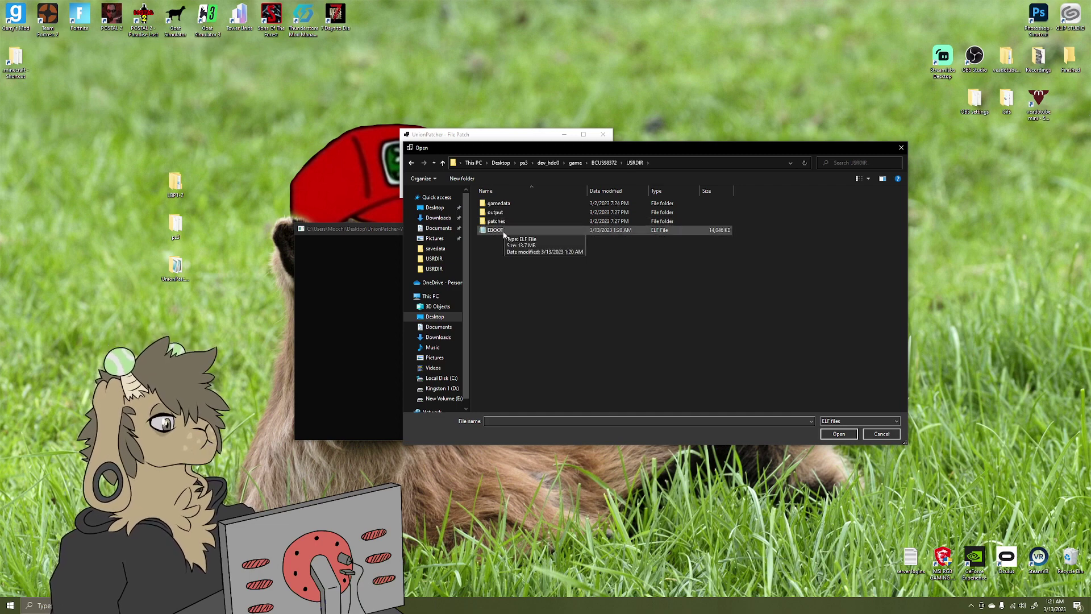
left_click(513, 232)
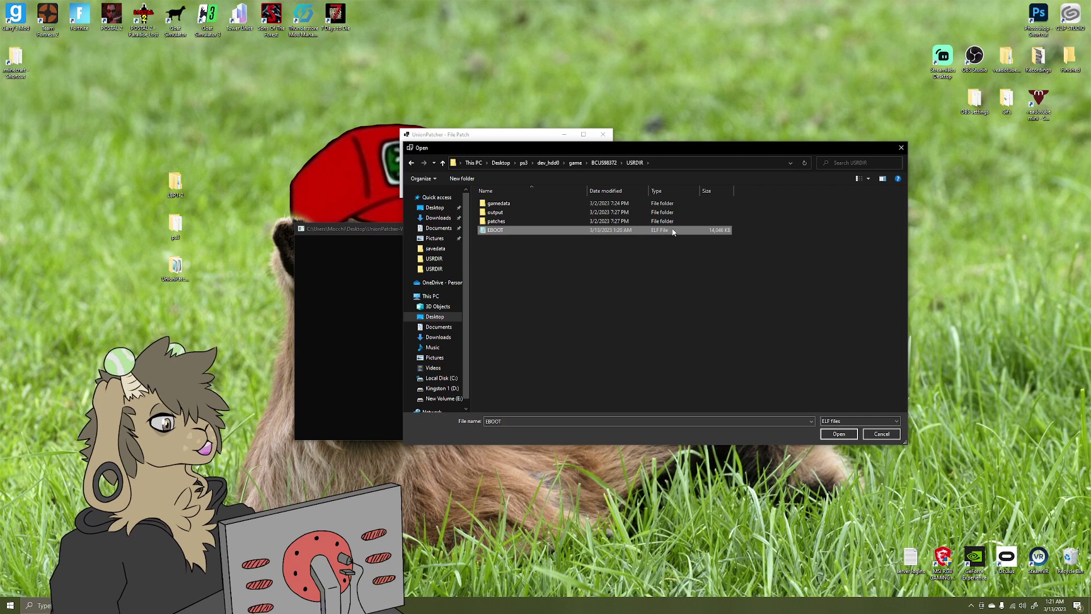
left_click(844, 435)
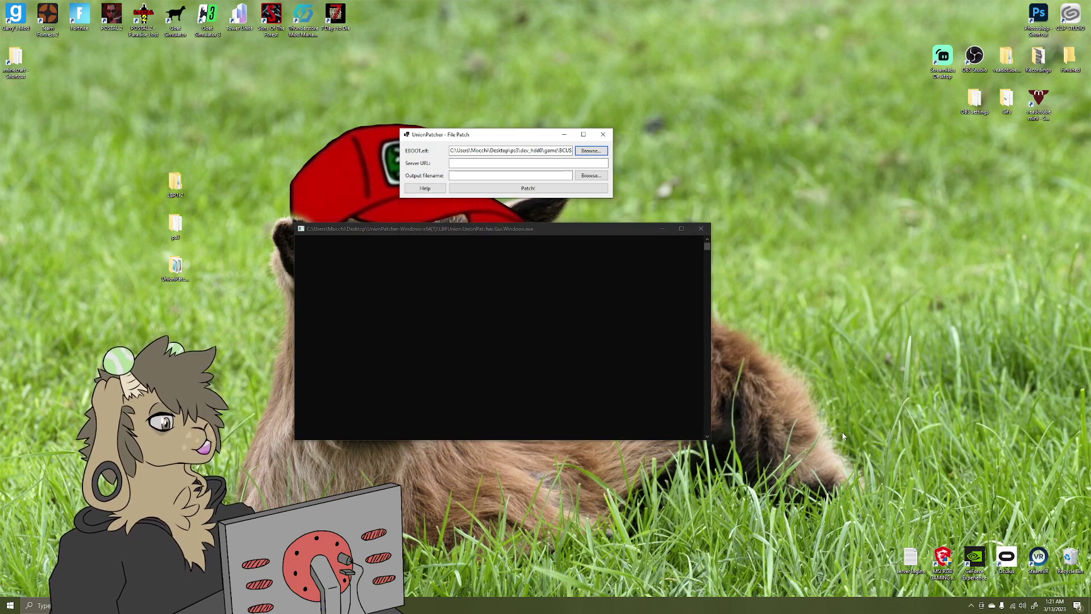
Set the patch output file to EBOOT.lighthouse as an ELF file in the game's USRDIR folder
left_click(591, 176)
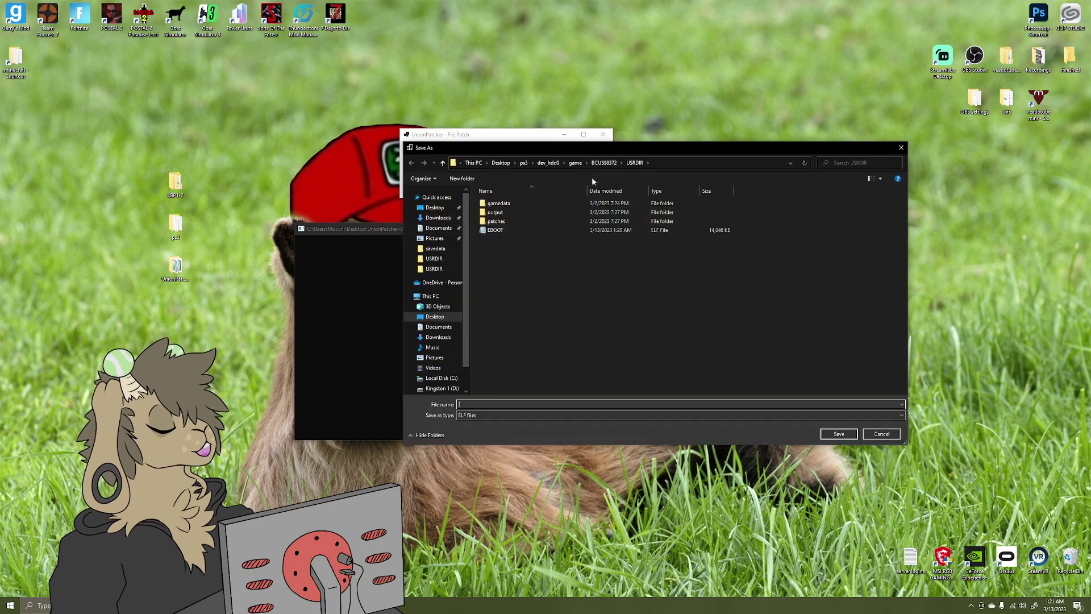
left_click(520, 229)
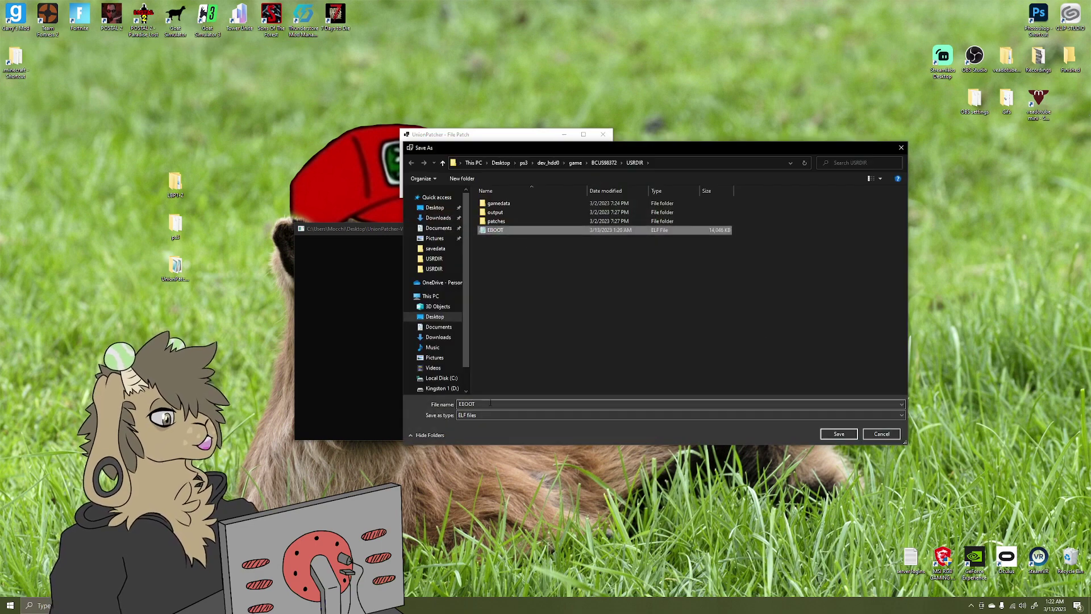
left_click_drag(519, 147, 599, 239)
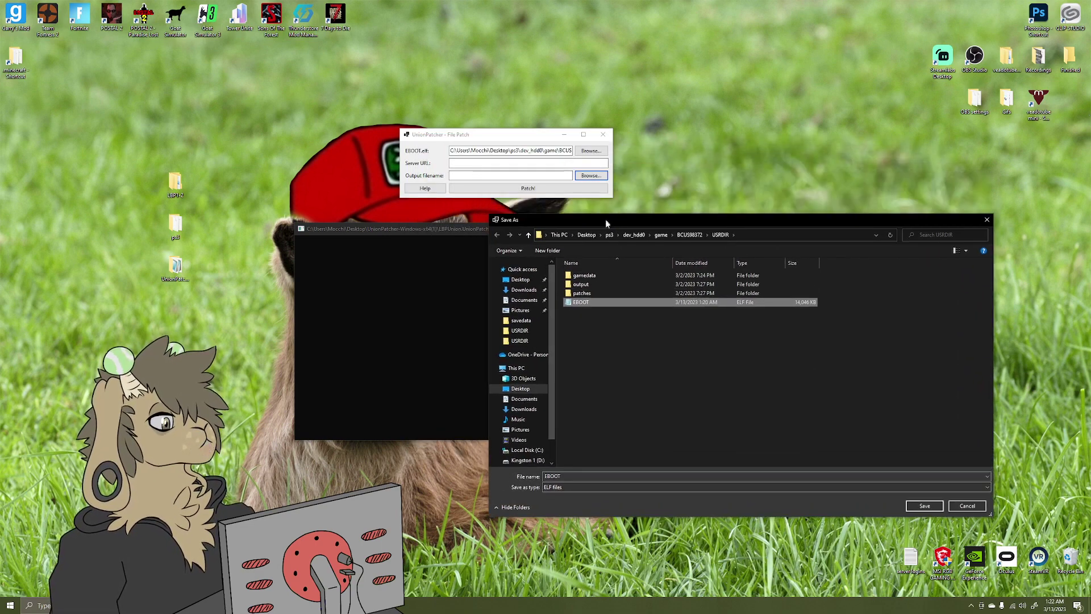
left_click(559, 496)
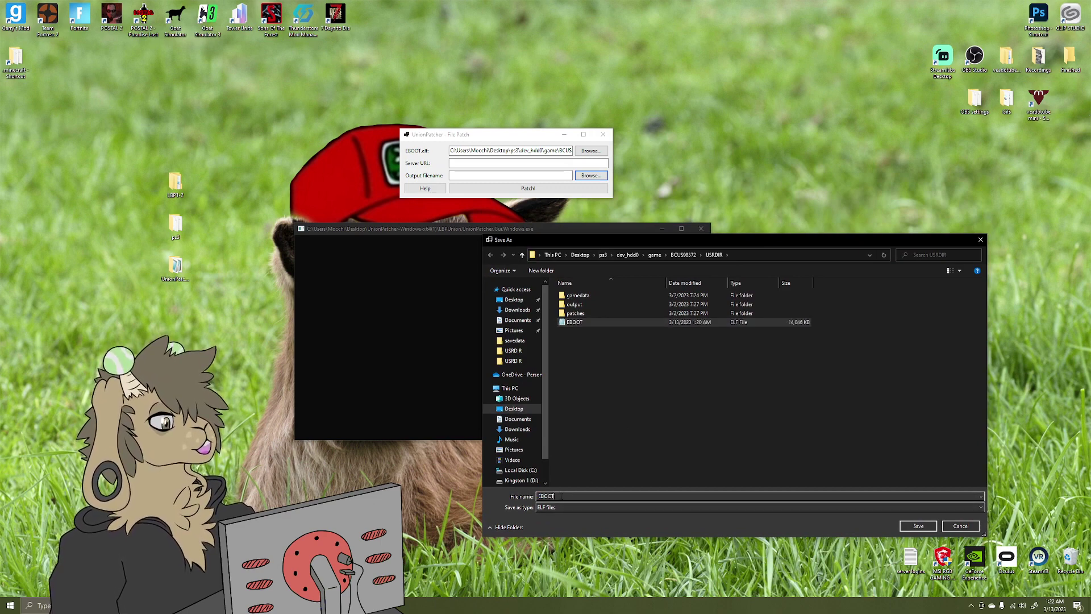
type(".lighthouse")
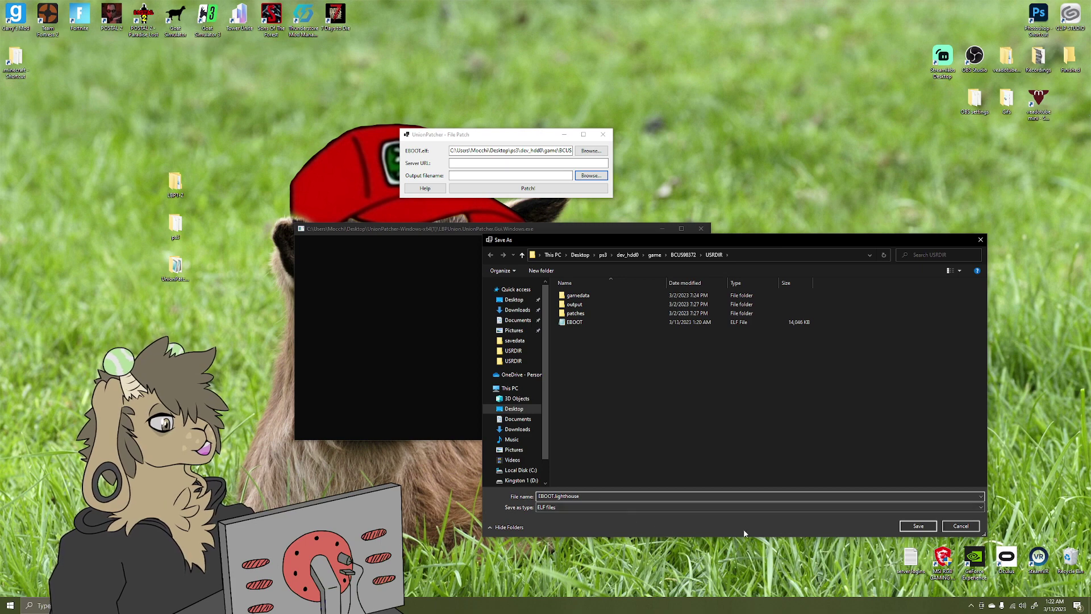
left_click(918, 526)
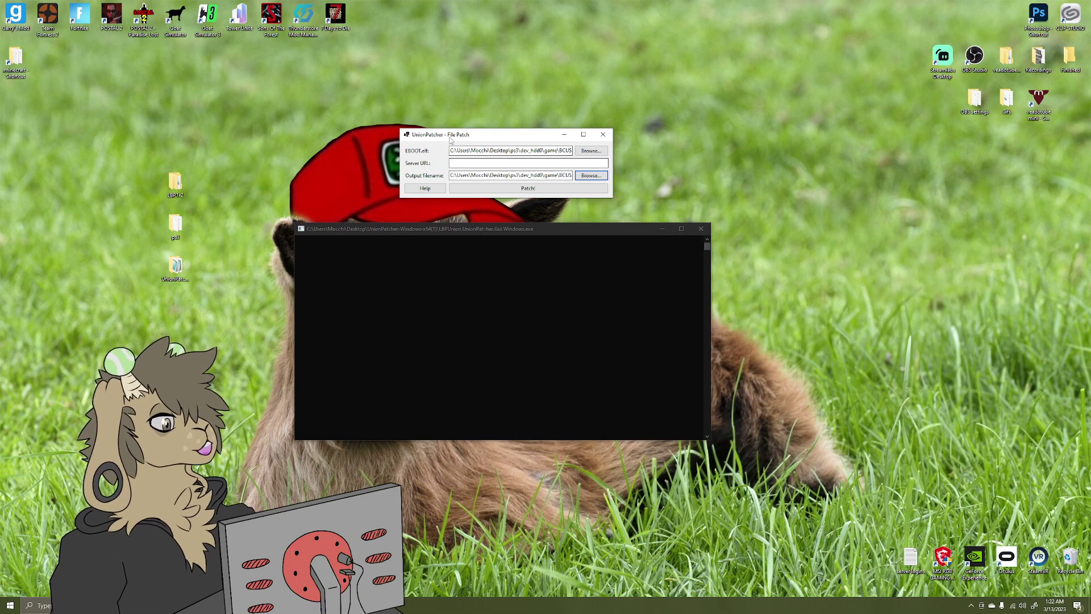
left_click_drag(465, 135, 522, 112)
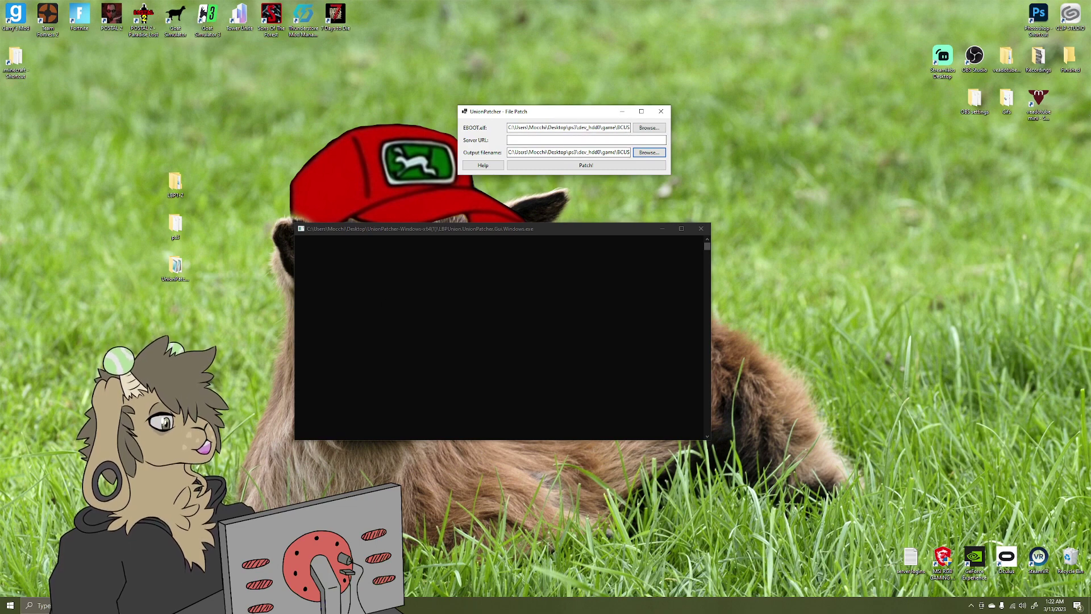
key("alt+Tab")
scroll(358, 437, "down", 5)
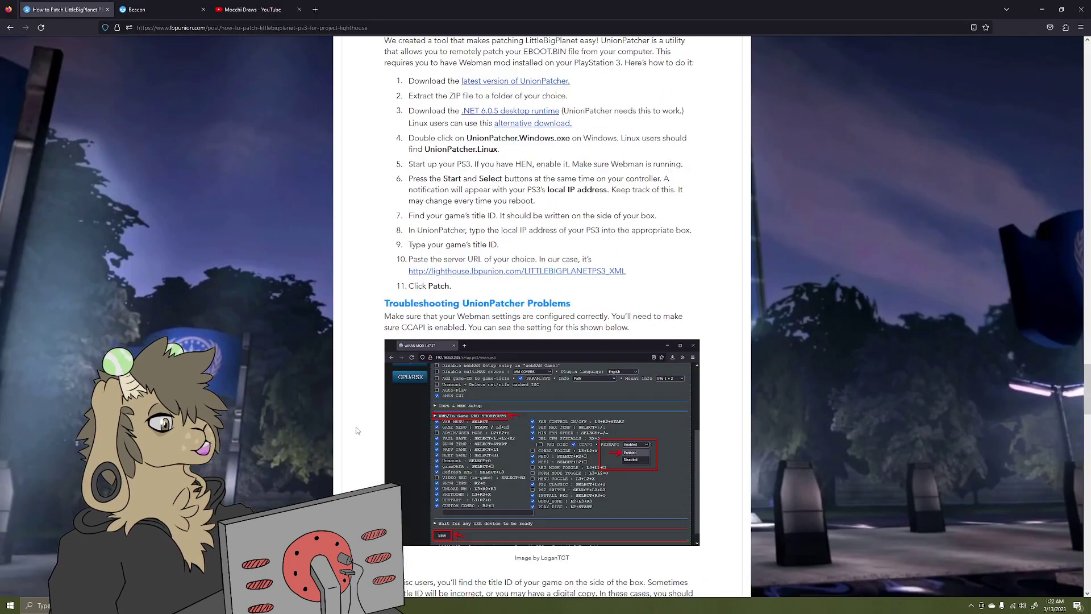
scroll(356, 427, "up", 1)
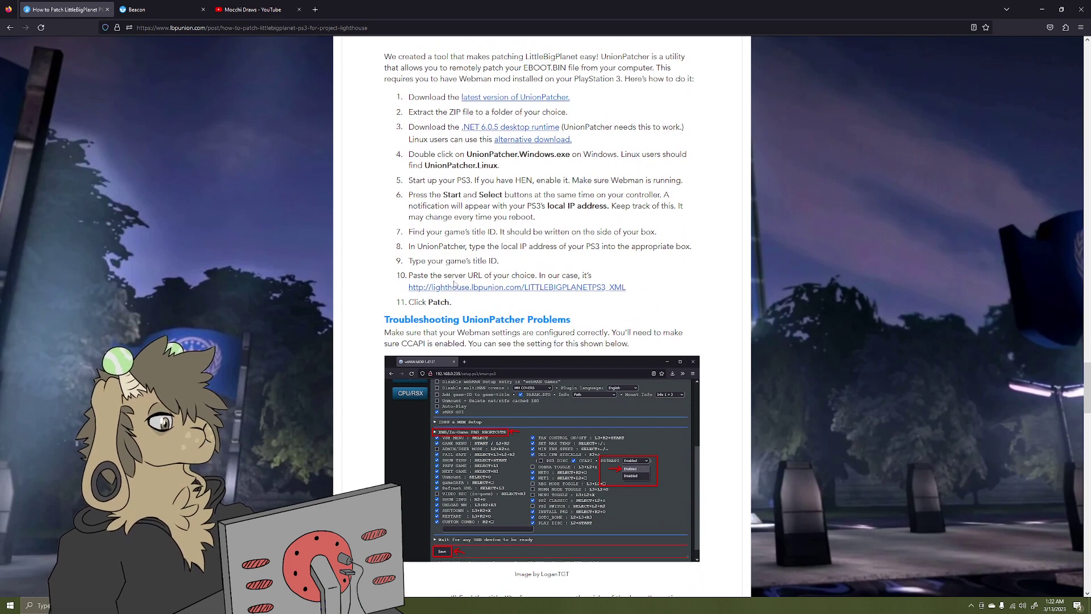
scroll(455, 284, "up", 1)
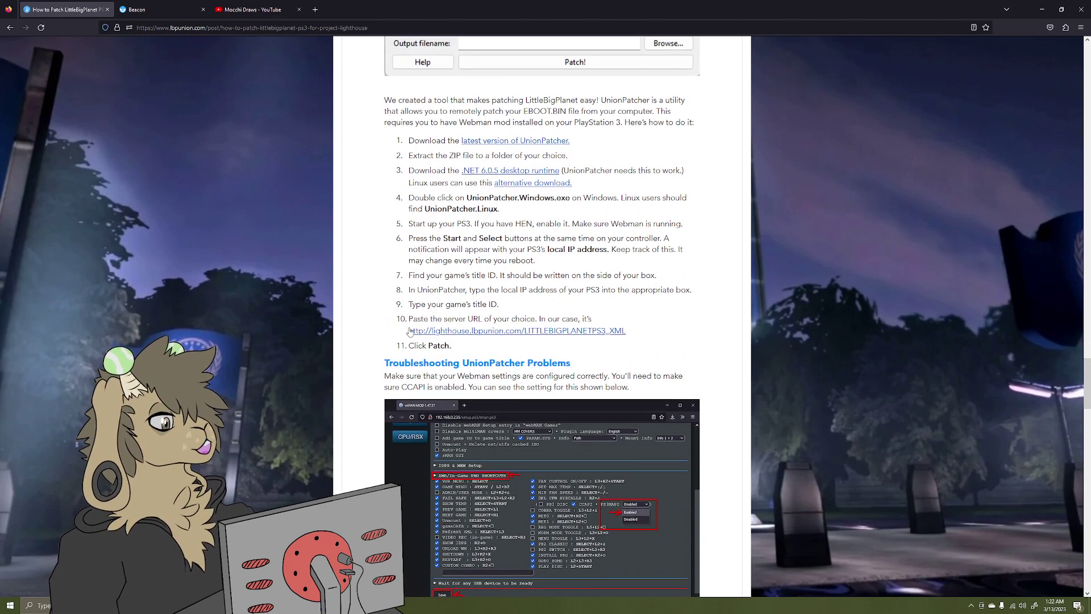
left_click_drag(408, 331, 627, 337)
key("ctrl+c")
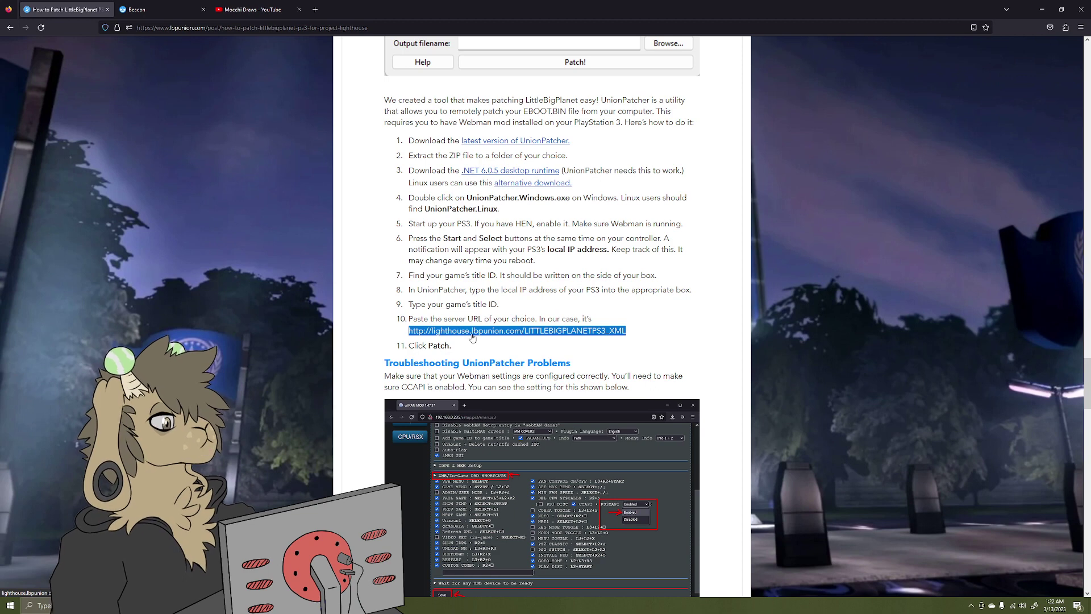
Return to UnionPatcher, enter the copied Lighthouse address as the server URL, and patch the EBOOT file
key("alt+Tab")
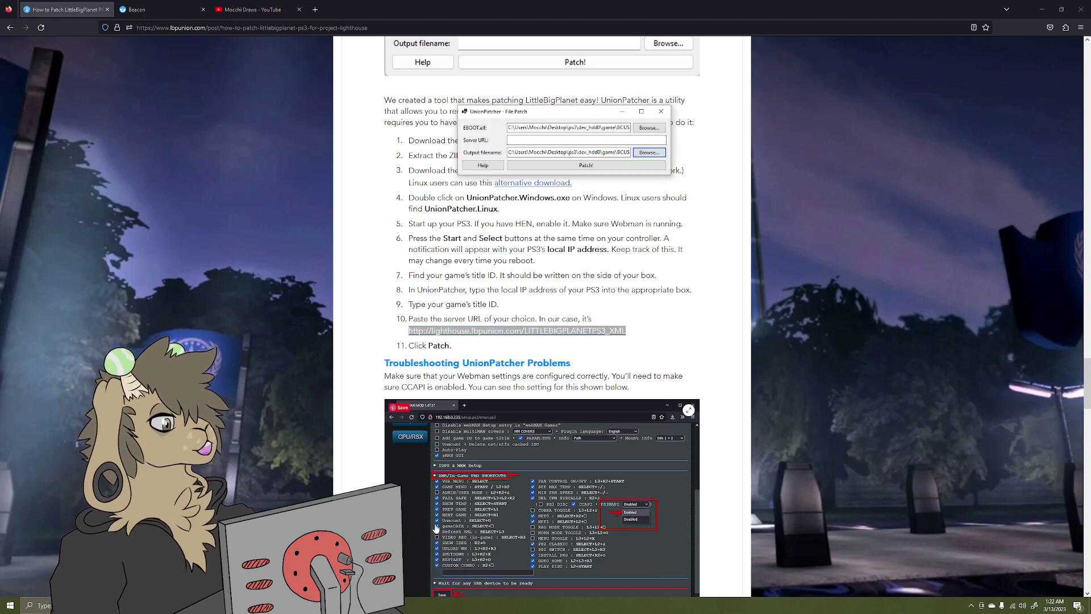
left_click(524, 141)
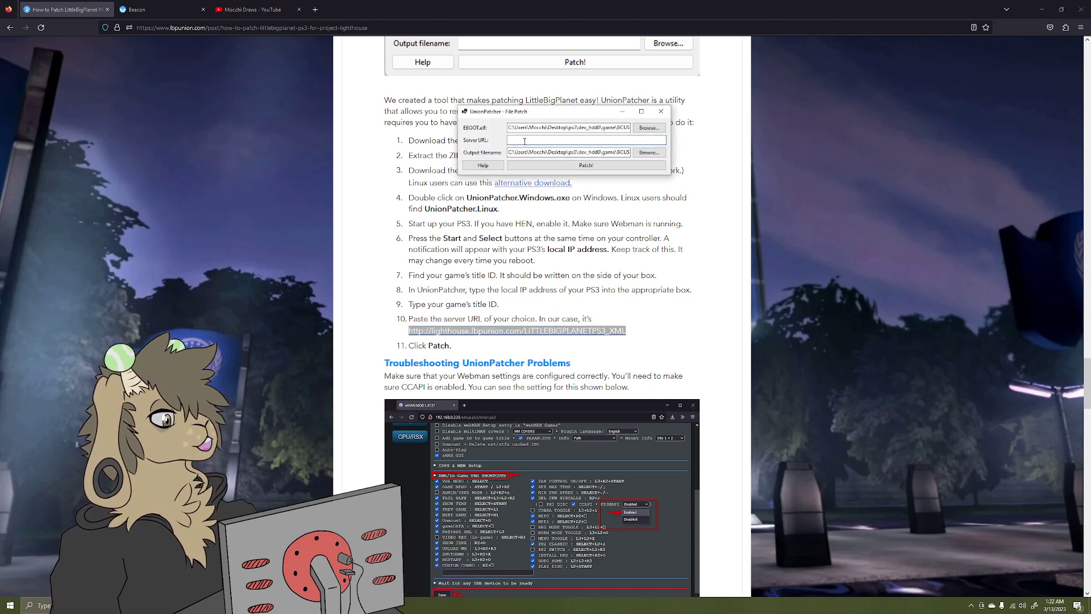
key("ctrl+v")
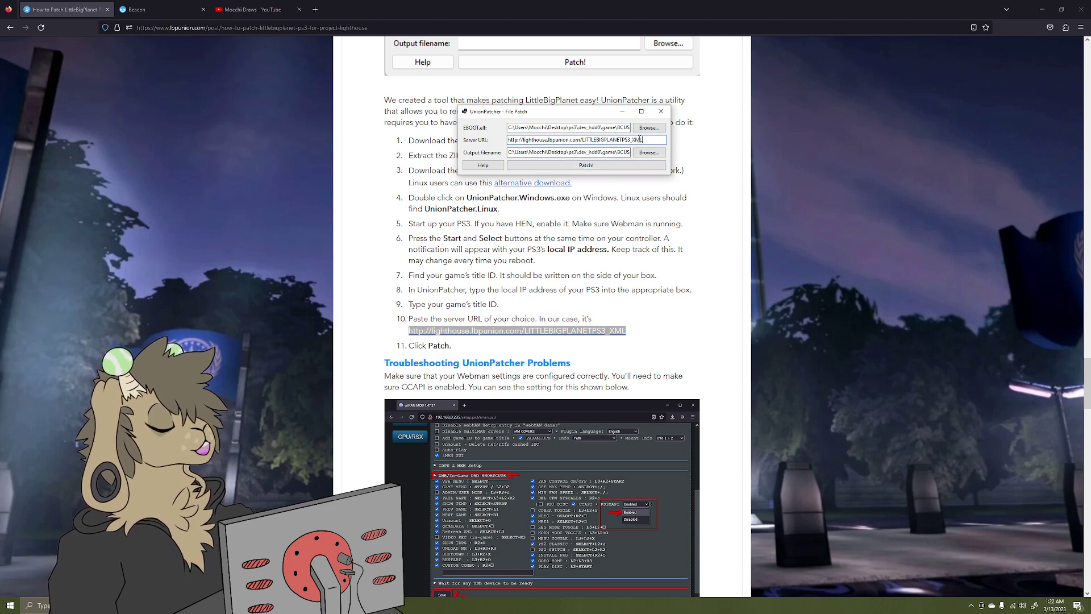
left_click(567, 166)
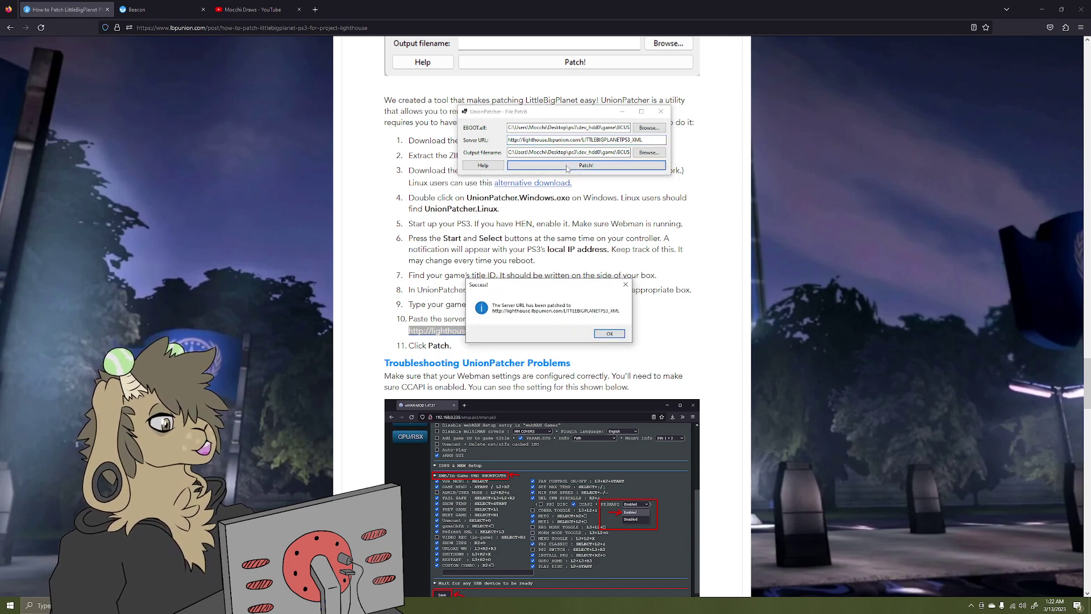
left_click(610, 334)
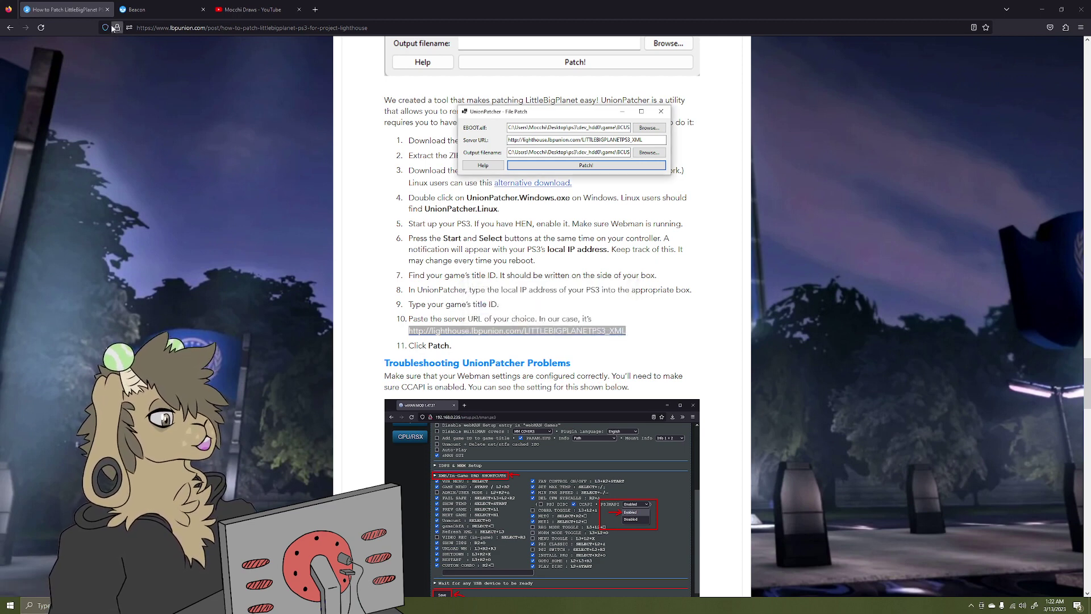
Close the Beacon and YouTube pages in the browser, and close the UnionPatcher-Windows-x64(1) folder on the desktop
left_click(203, 9)
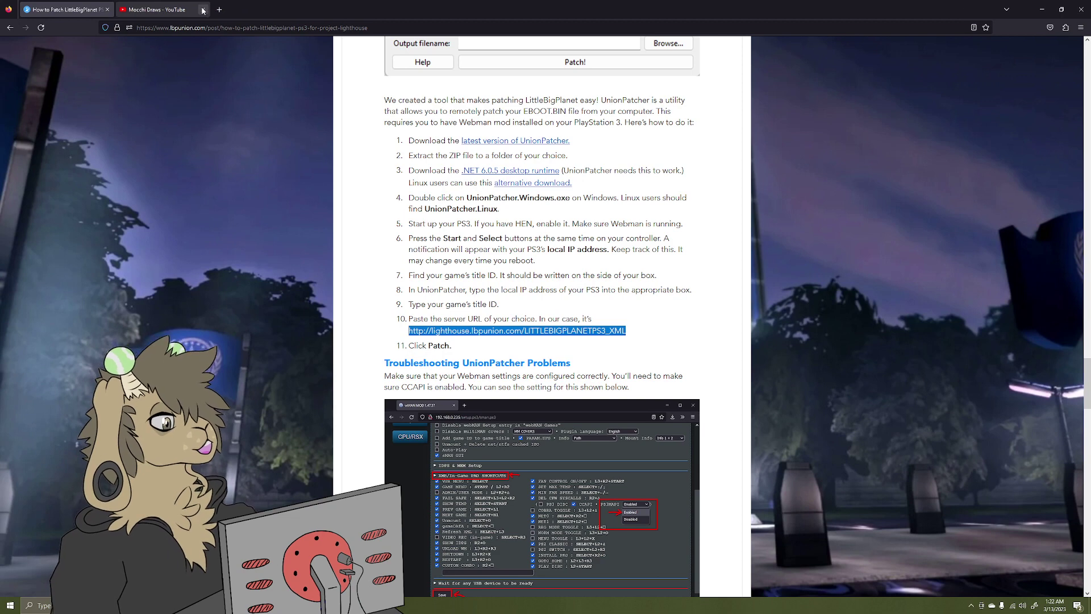
left_click(203, 10)
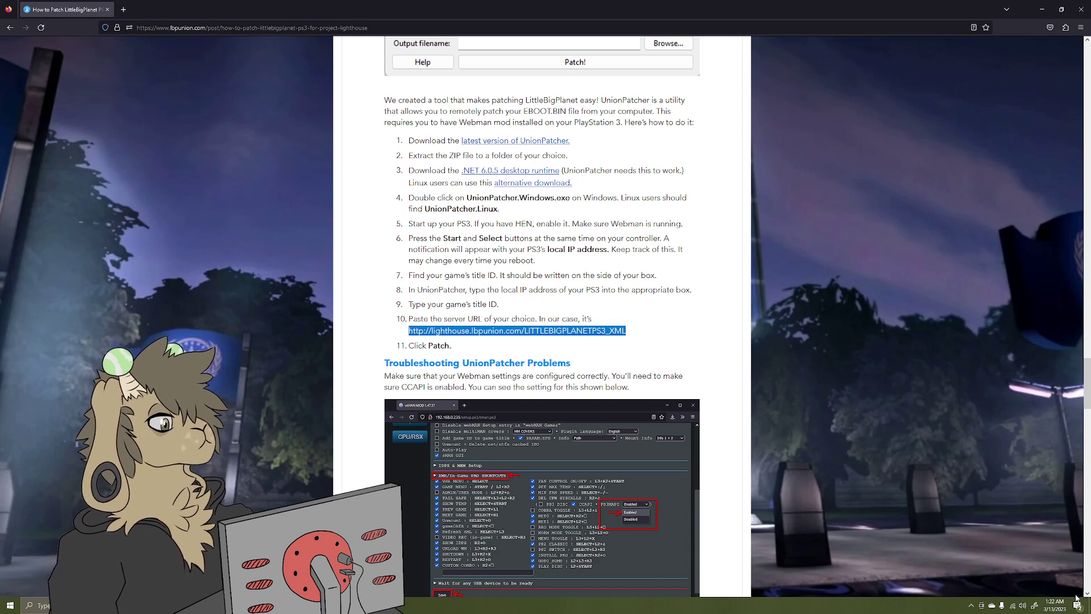
key("super+d")
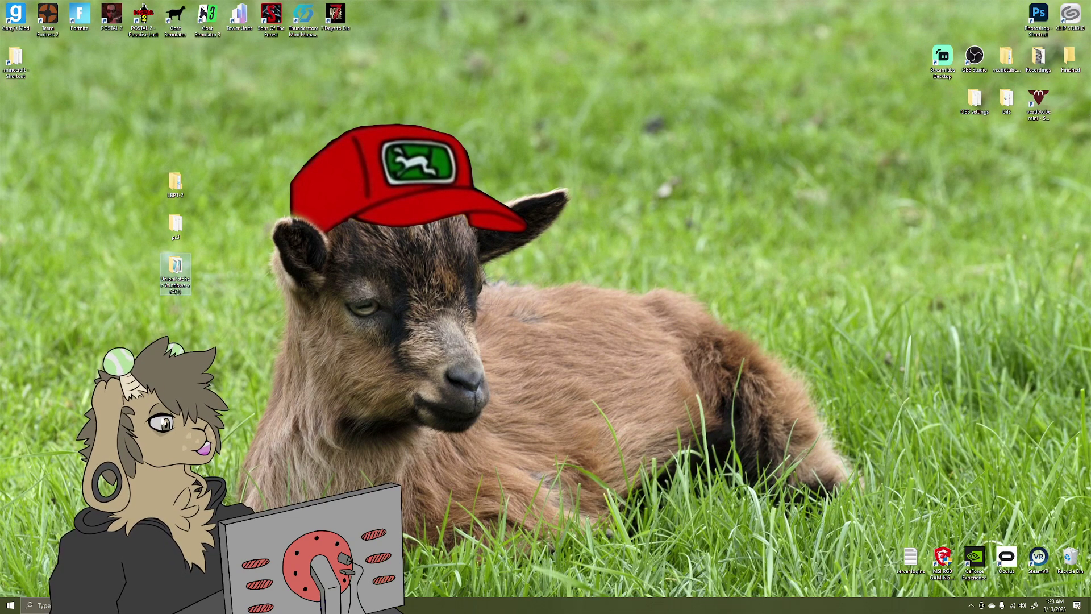
key("alt+Tab")
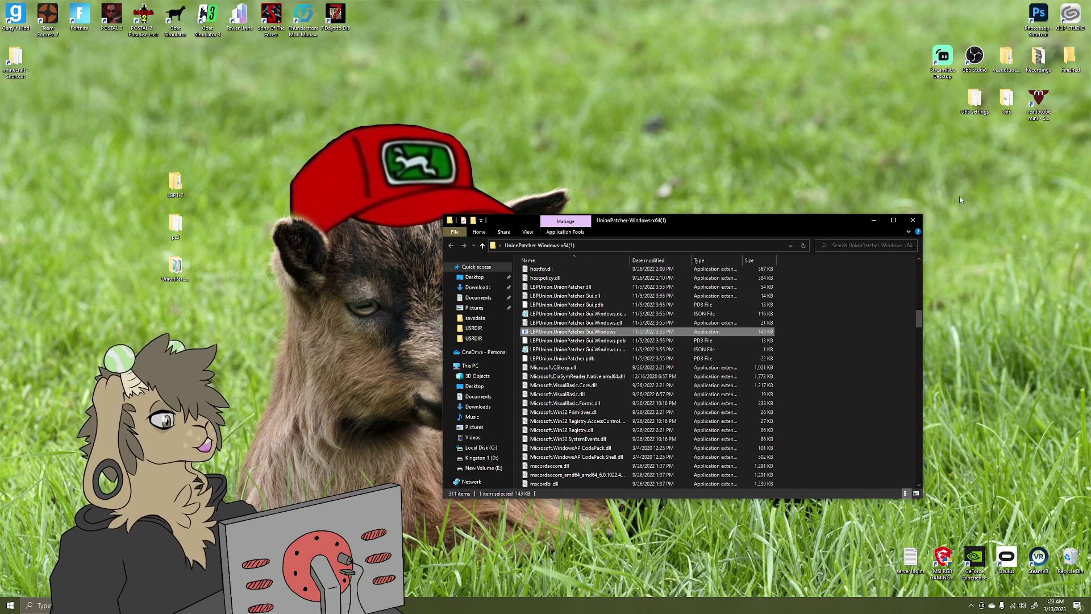
left_click(912, 221)
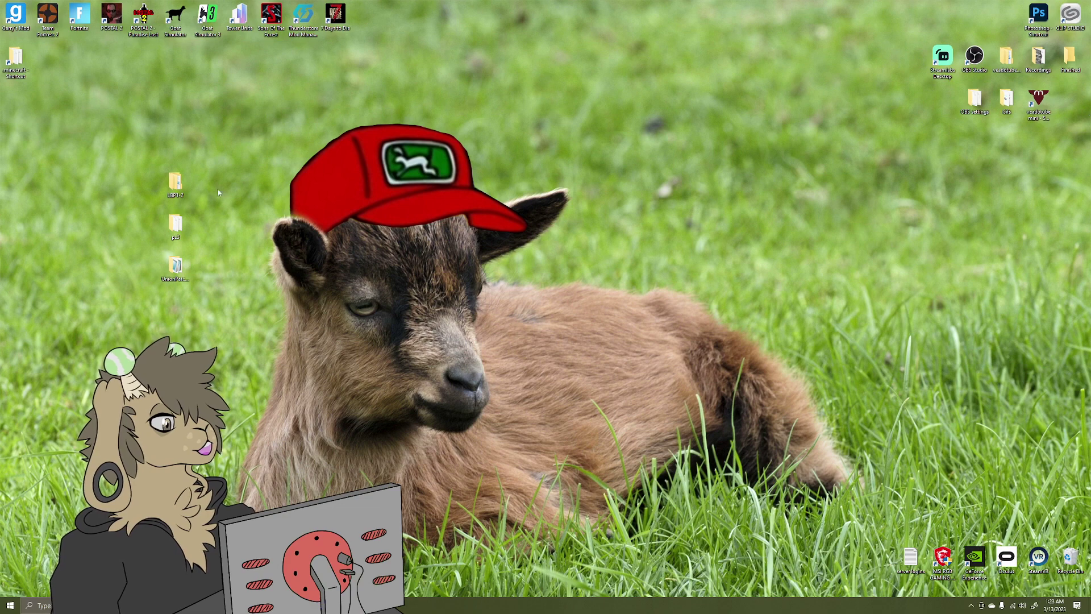
Check for the patched EBOOT.lighthouse file in ps3/dev_hdd0/game/BCUS98372/USRDIR, and close the folder
double_click(175, 226)
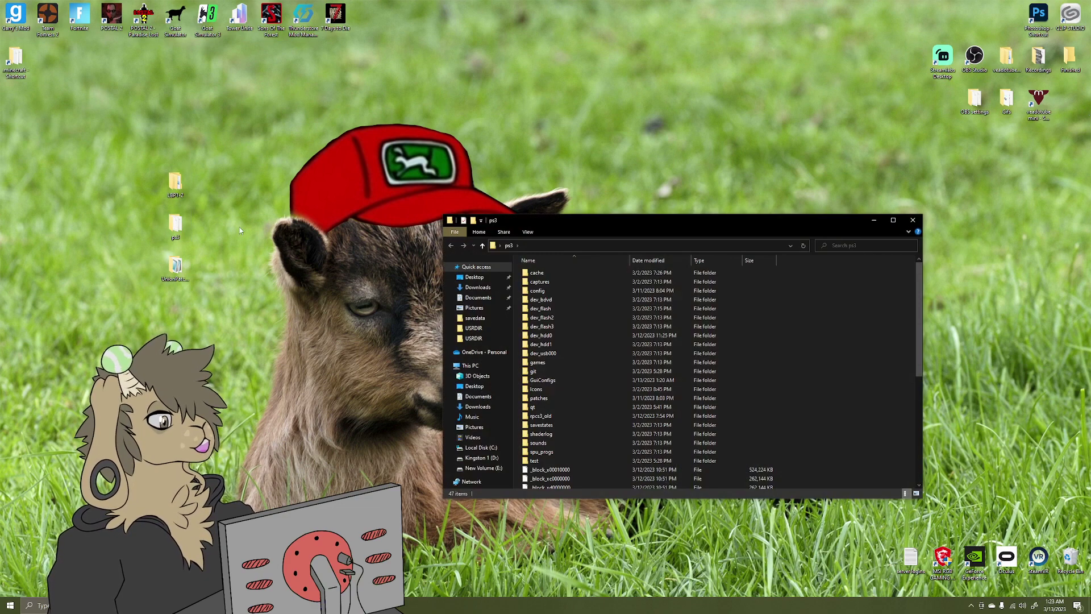
double_click(555, 335)
double_click(537, 273)
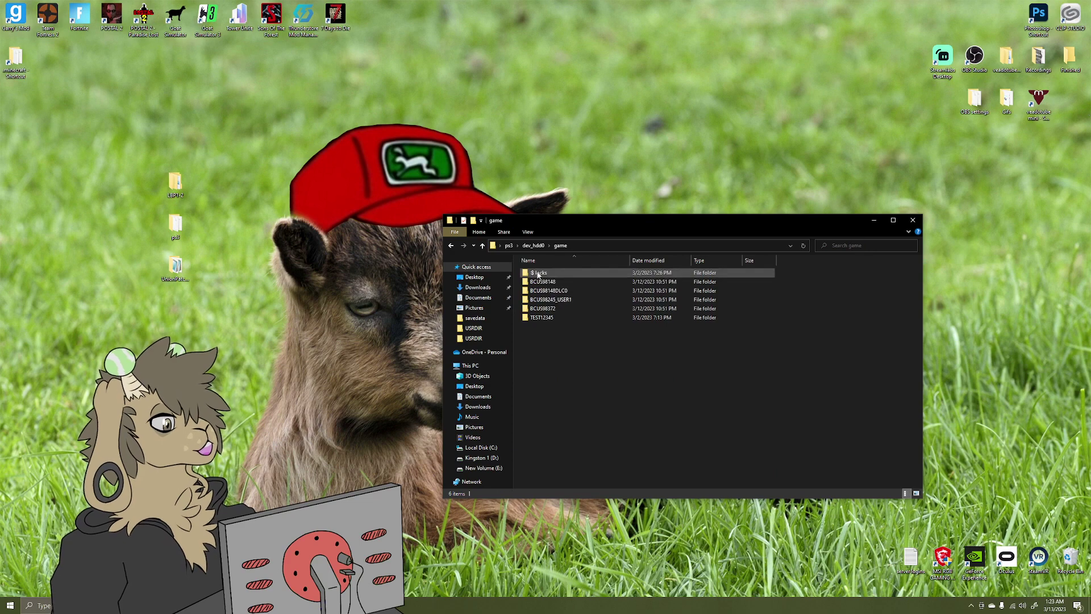
double_click(550, 311)
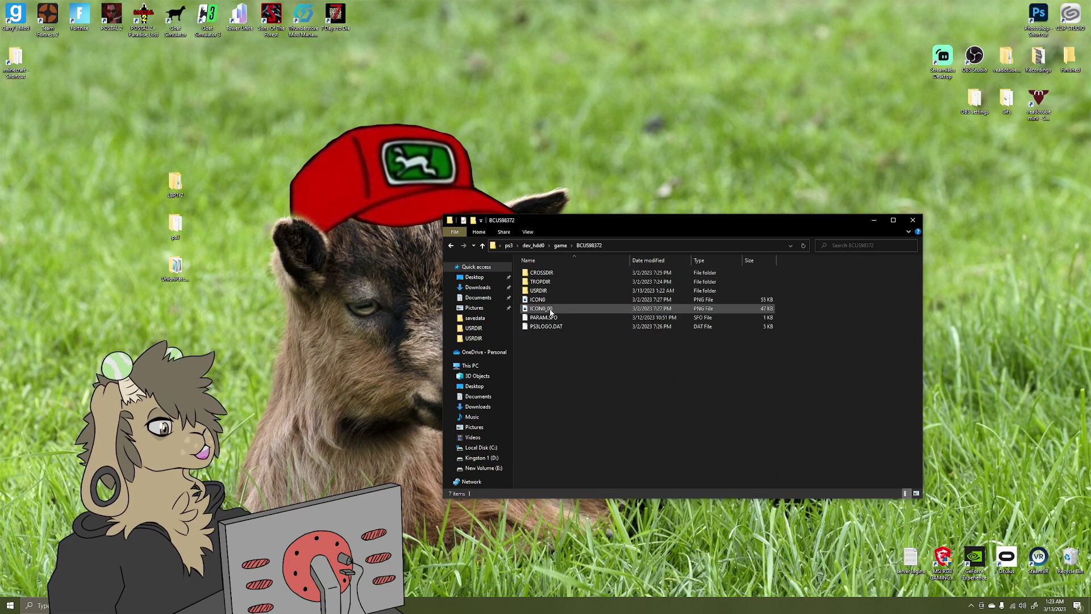
double_click(549, 291)
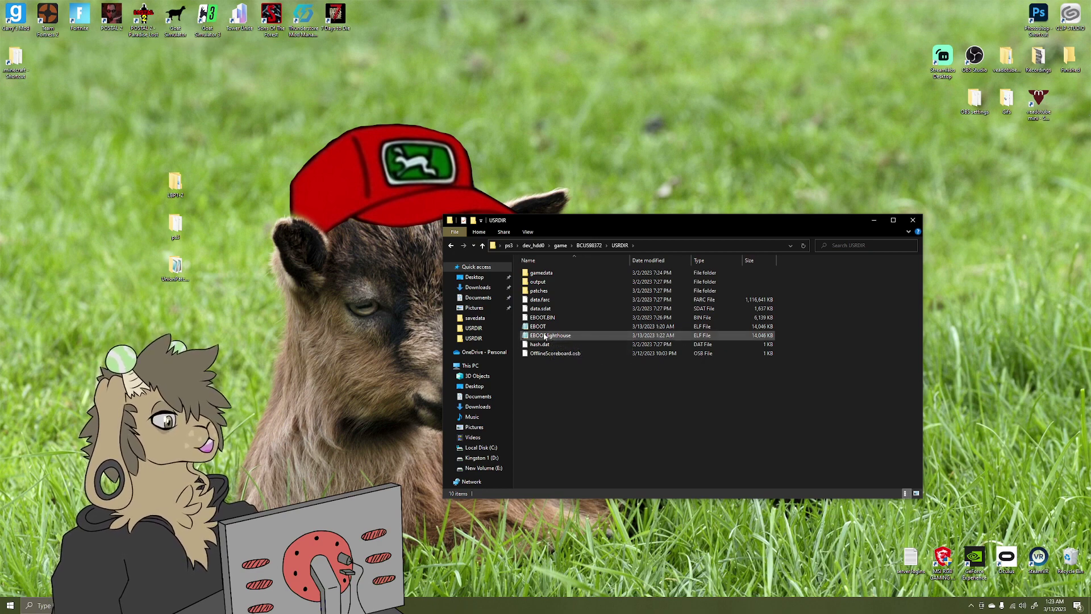
left_click(913, 221)
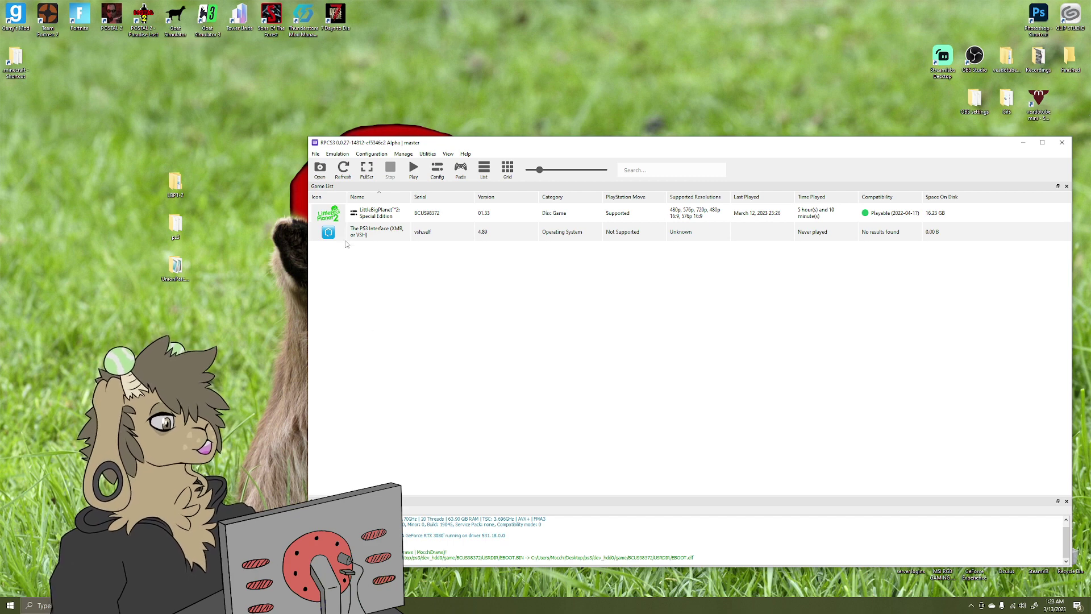
Boot the EBOOT.lighthouse ELF file from the USRDIR folder in RPCS3 and dismiss the game's announcements
left_click(315, 154)
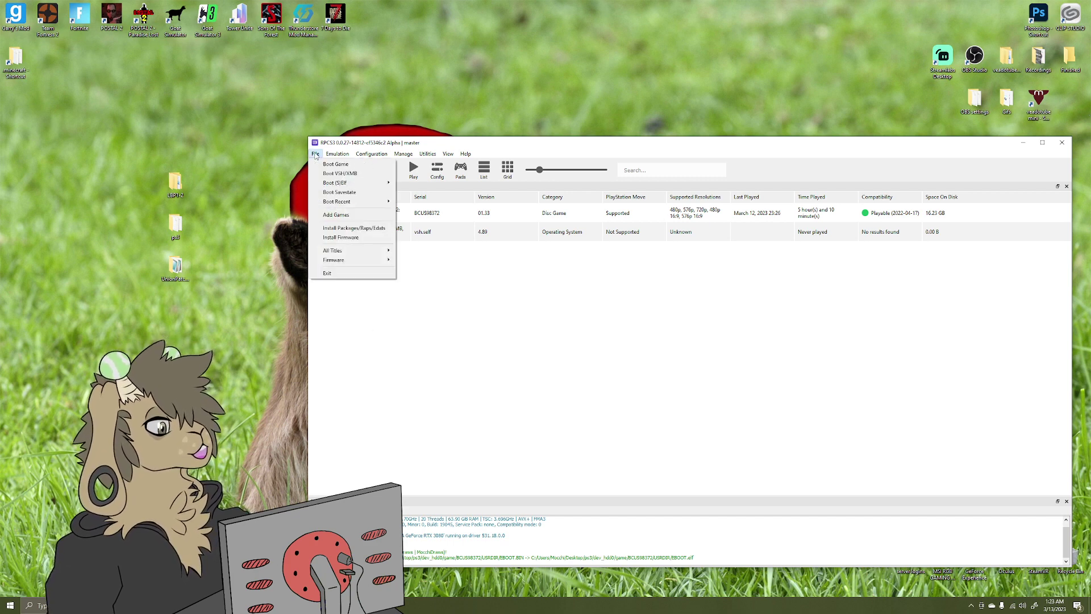
mouse_move(344, 183)
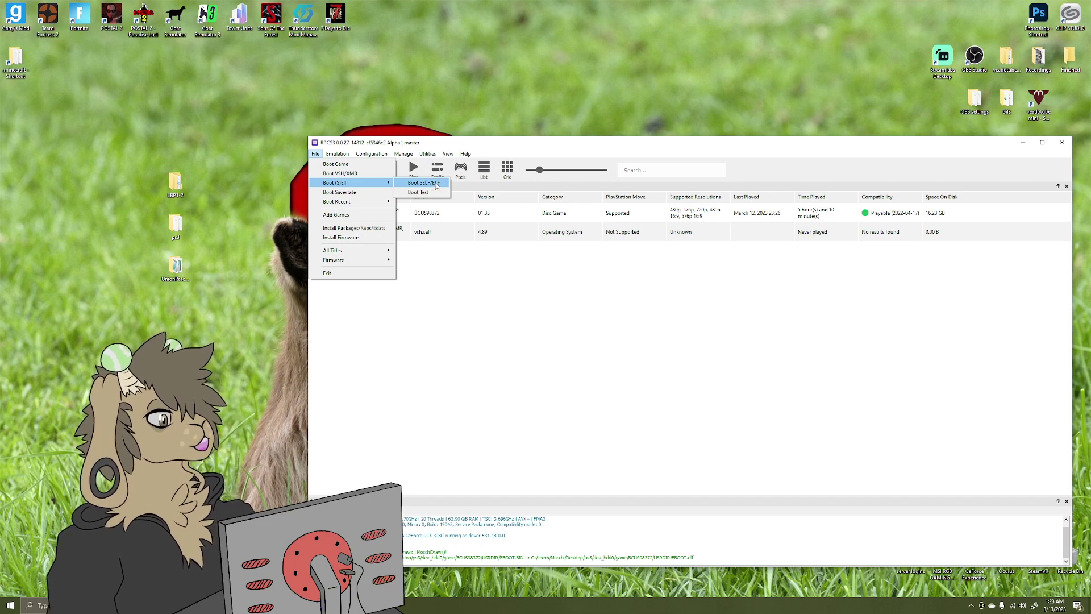
left_click(435, 183)
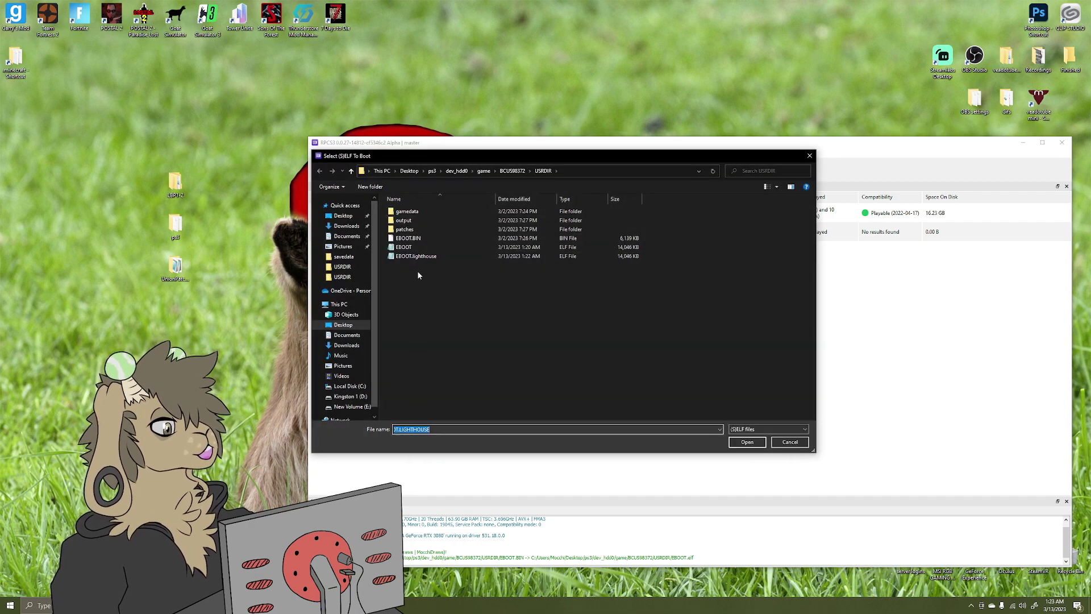
left_click(473, 257)
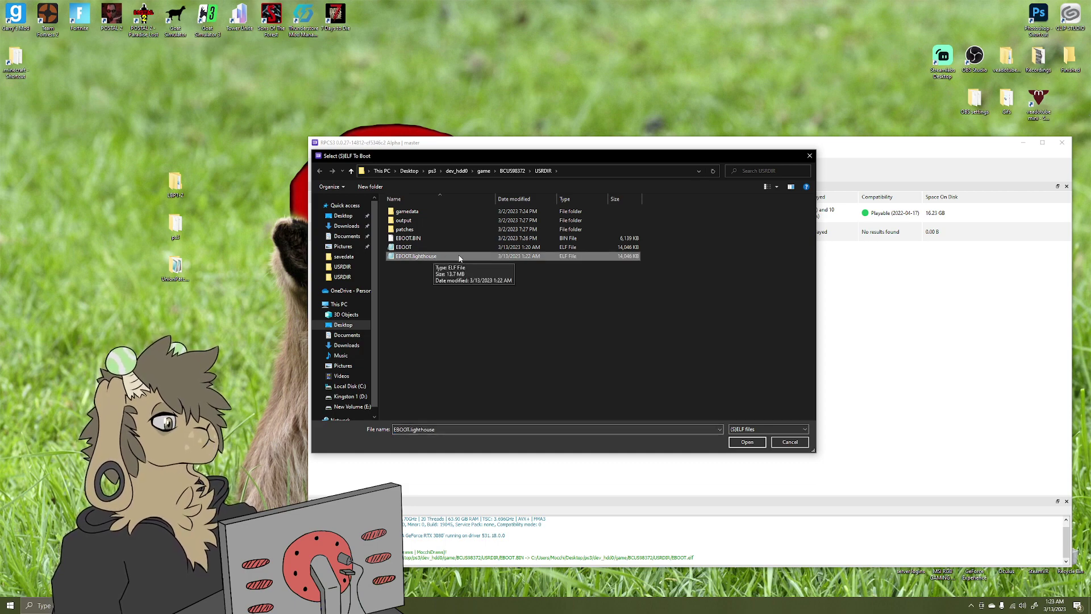
double_click(423, 258)
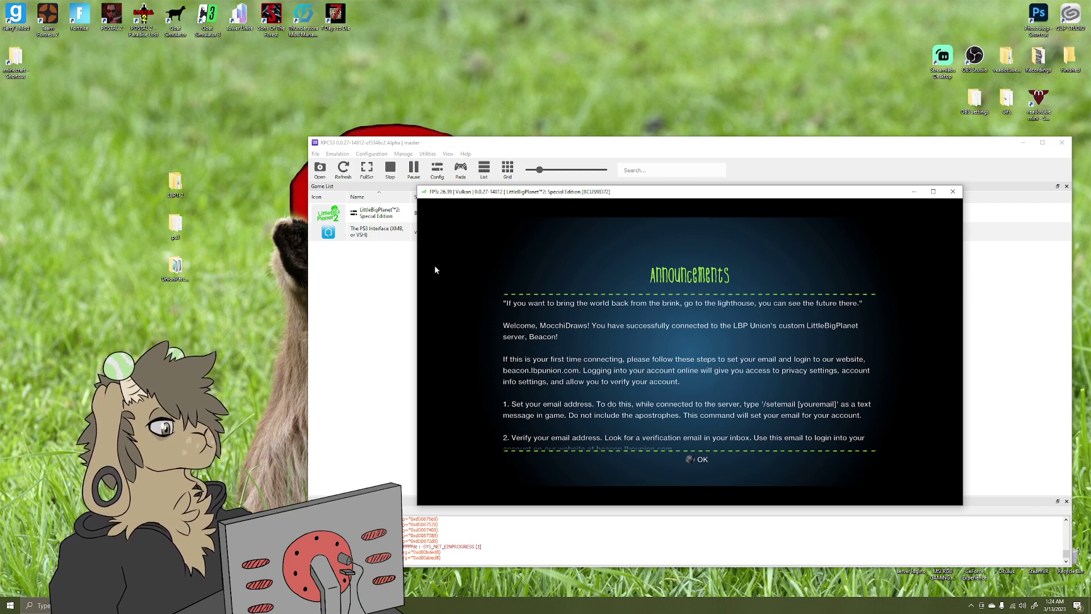
key("Return")
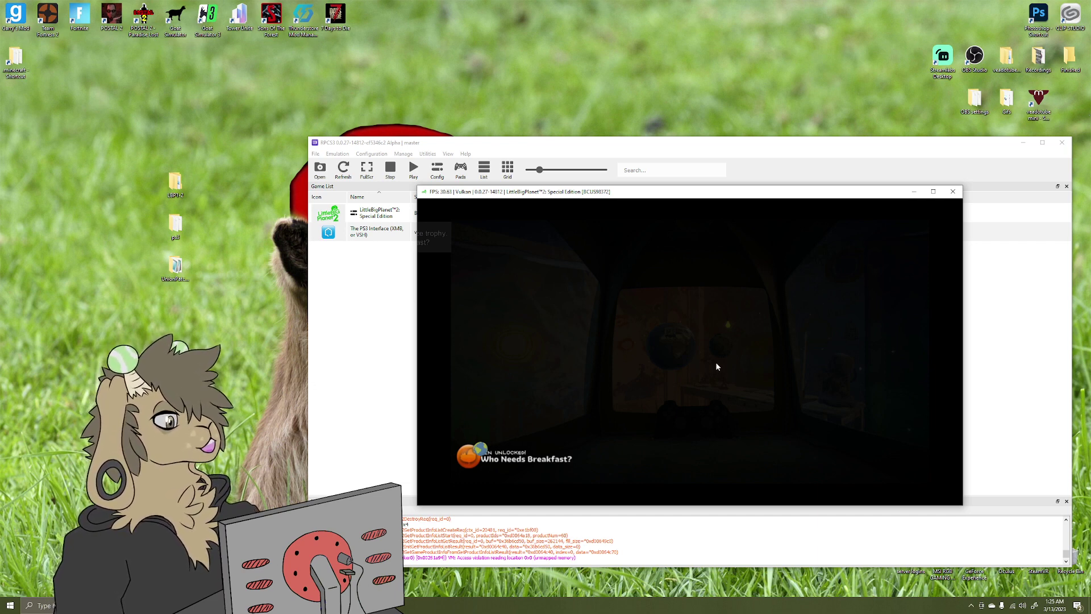
Close the running LittleBigPlanet 2 game and boot EBOOT.lighthouse again as an ELF file
left_click(953, 193)
left_click(316, 154)
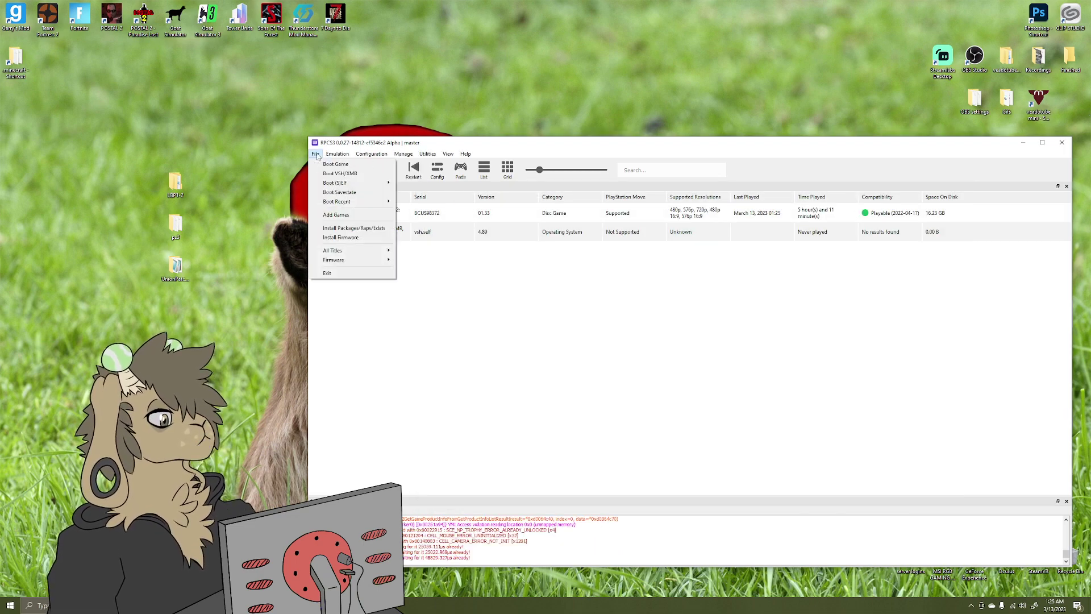
mouse_move(364, 182)
left_click(423, 185)
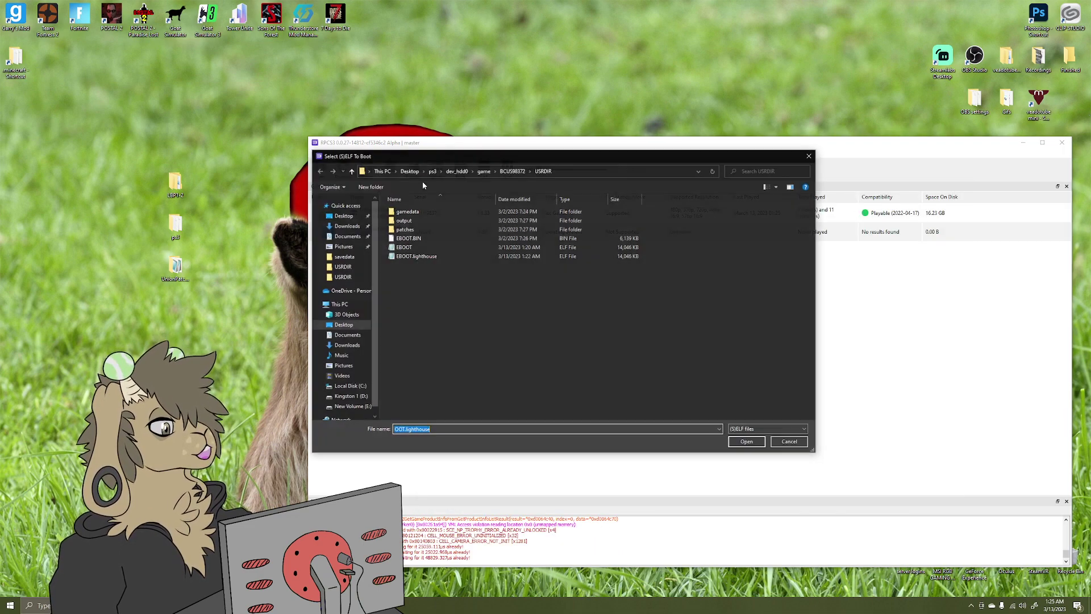
double_click(418, 256)
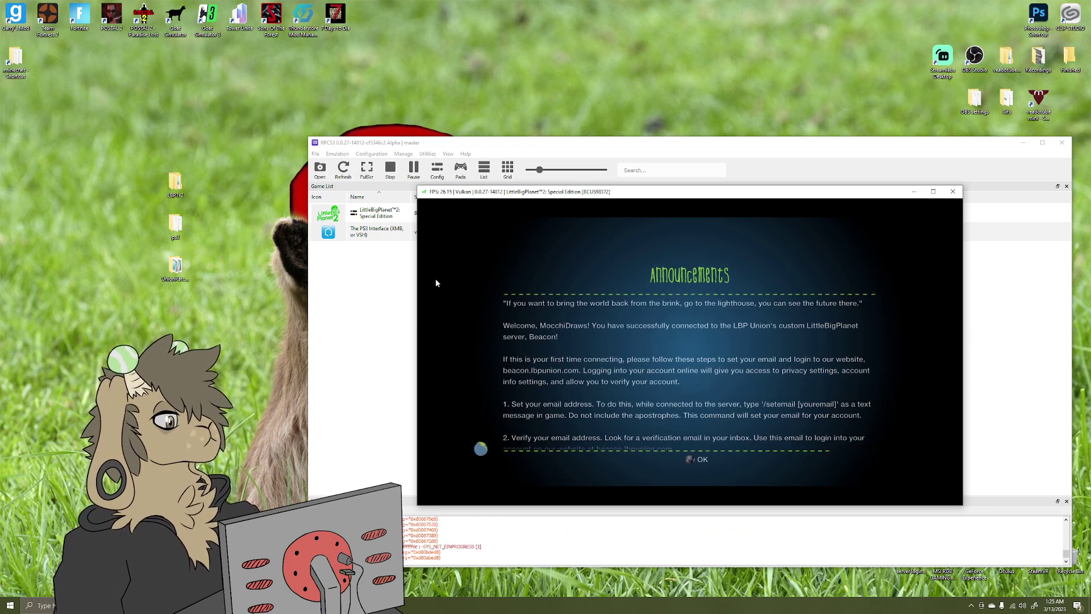
Dismiss the Beacon server announcements and maximize the LittleBigPlanet 2 game window
key("Return")
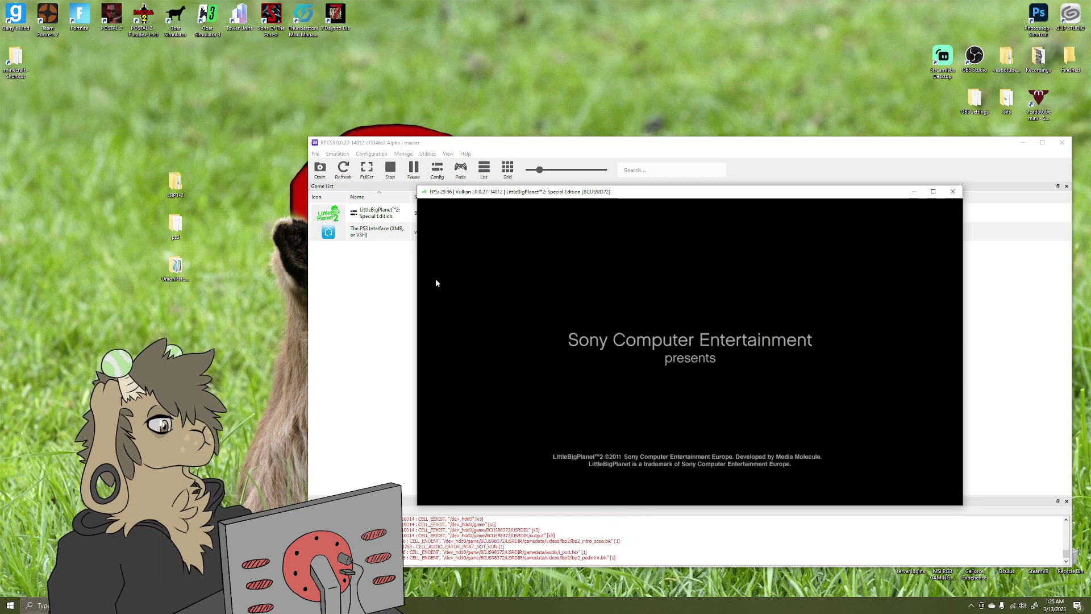
left_click(935, 195)
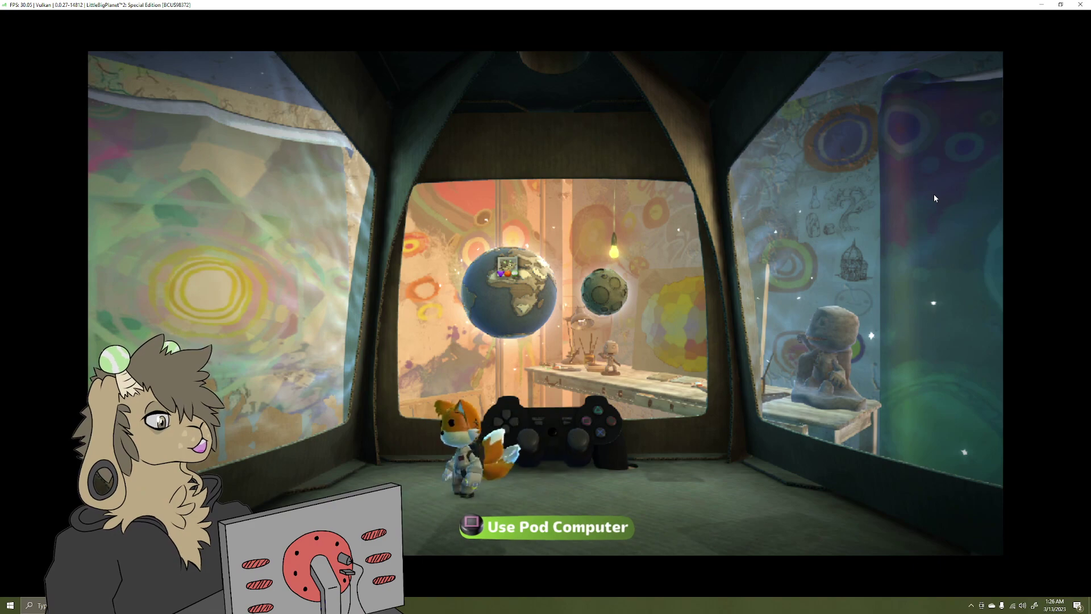
Open the Pod Computer, look over the Recent Activity and Community entries, and return to the pod
key("z")
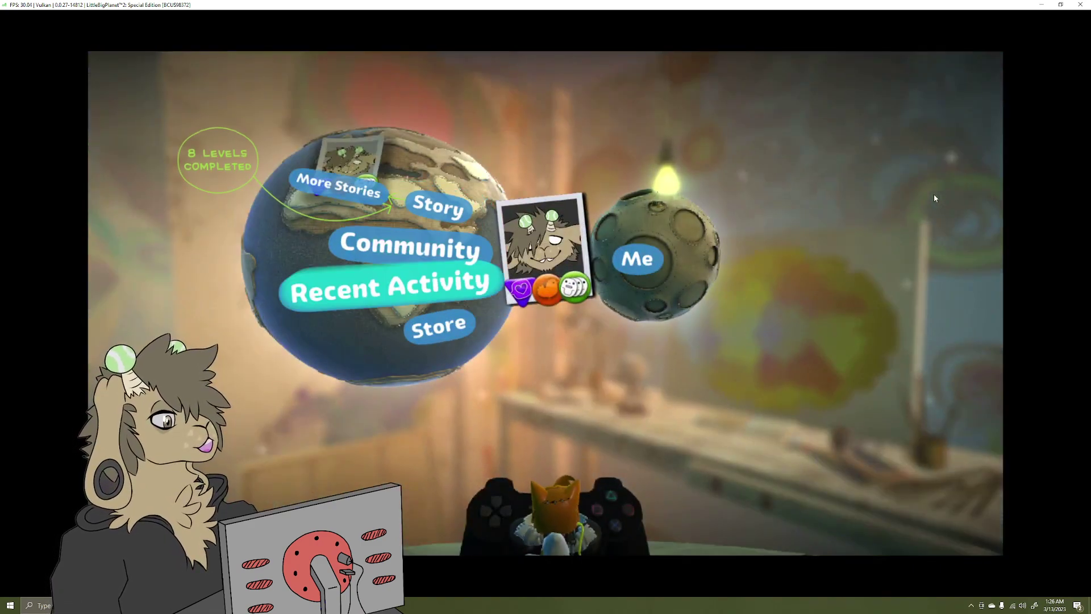
key("Down")
key("Down")
key("Up")
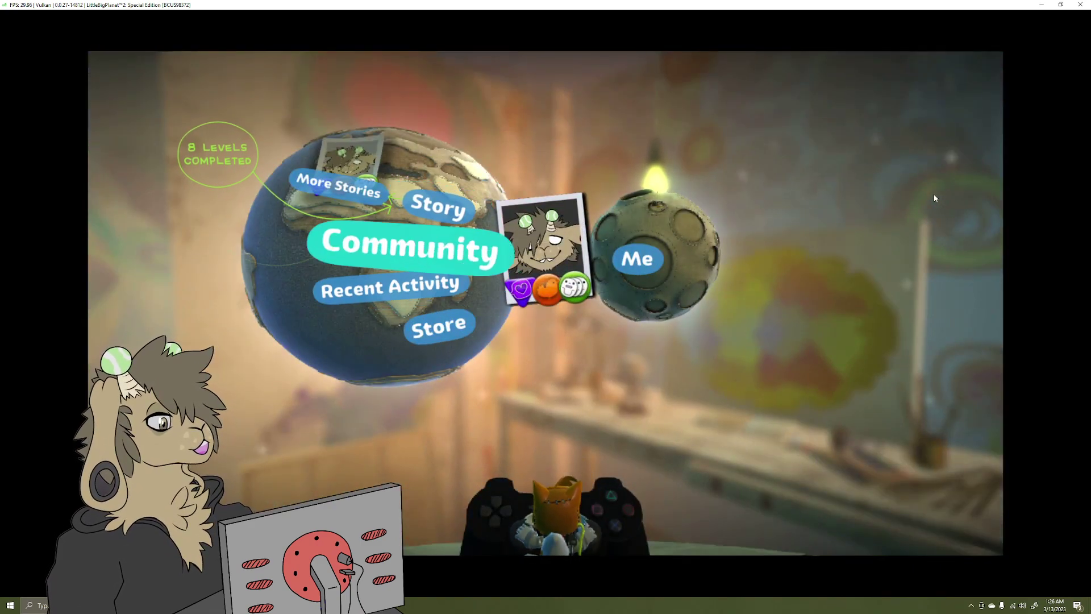
key("z")
key("z")
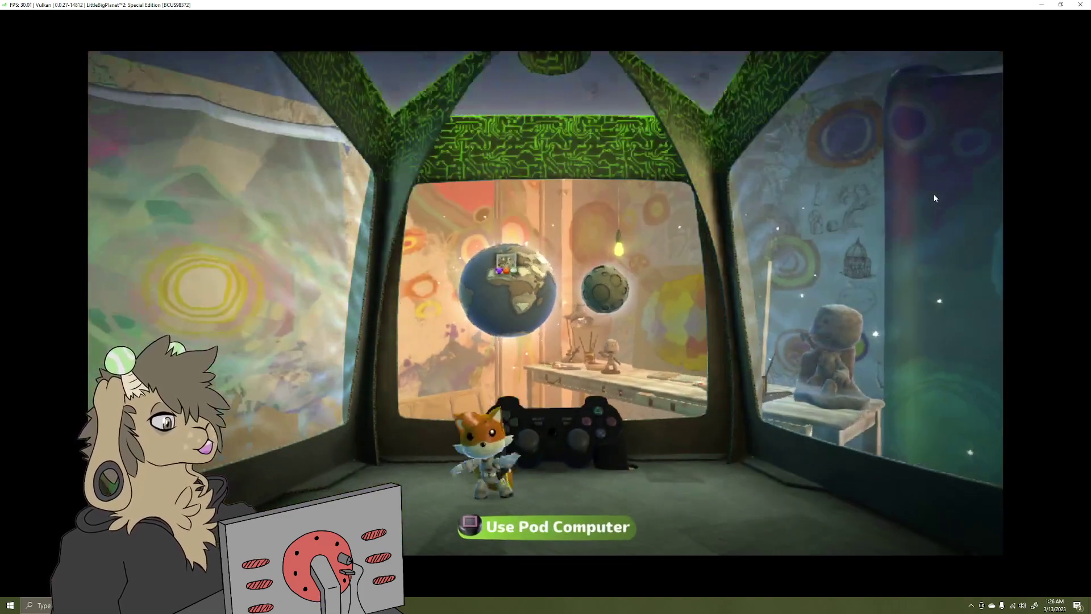
key("d")
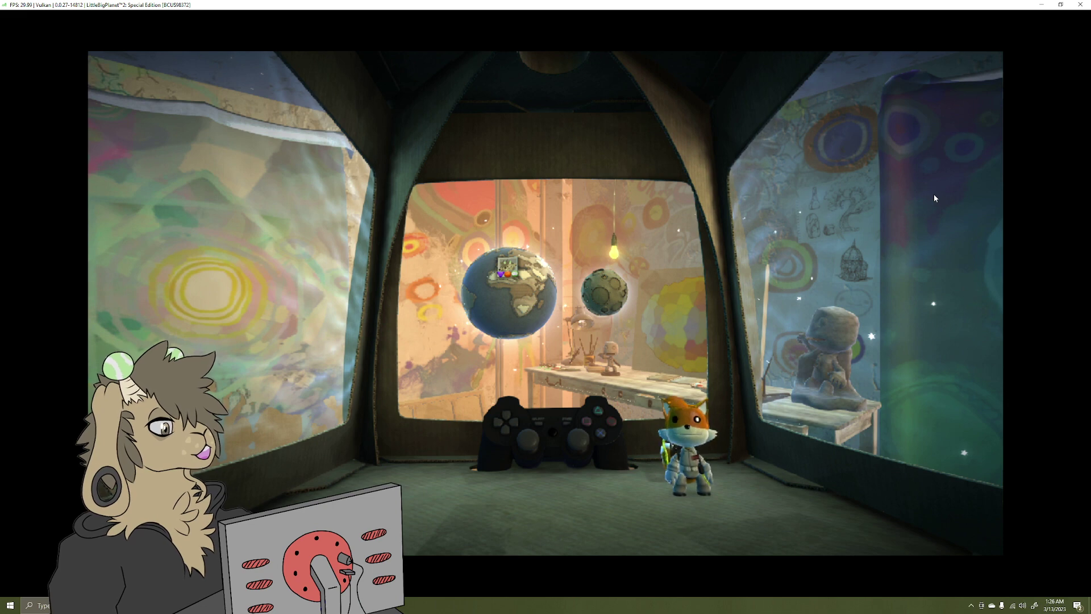
key("a")
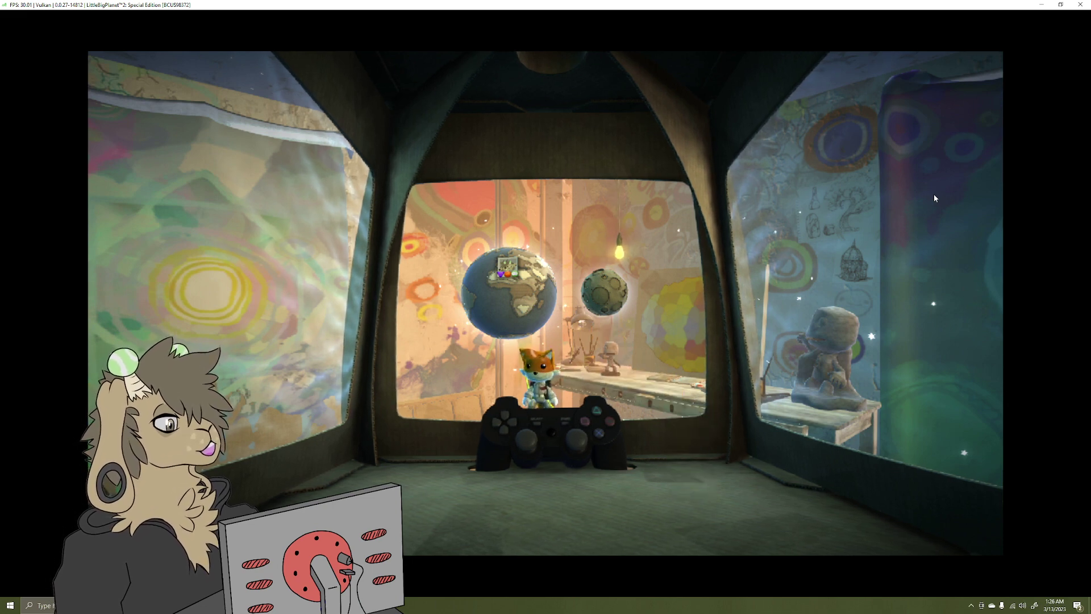
key("k")
key("a")
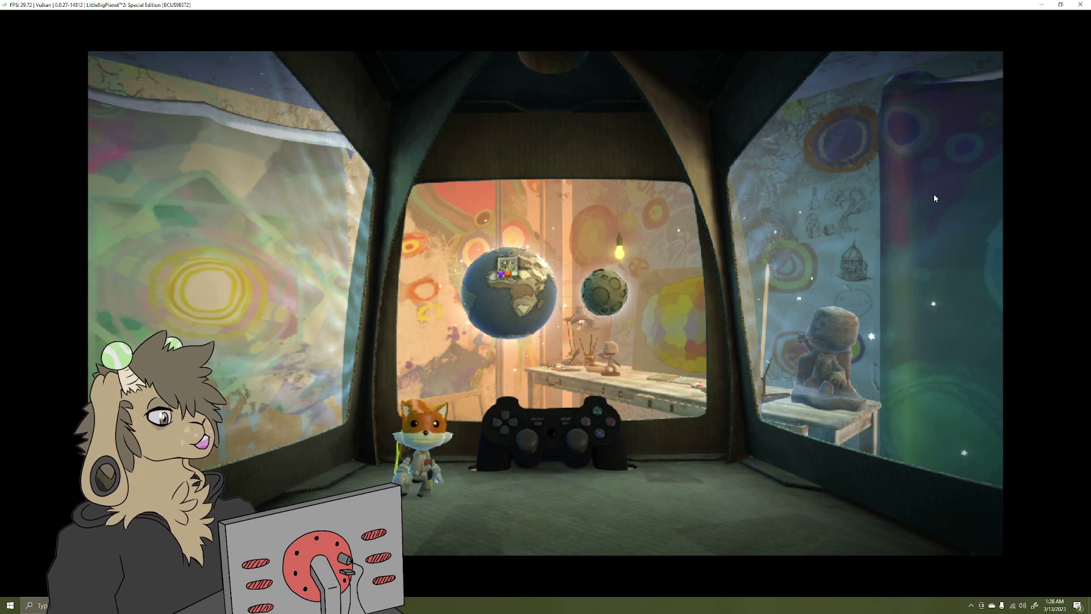
key("d")
Open the Popit and start a text message to bring up the Enter Your Message keyboard
key("j")
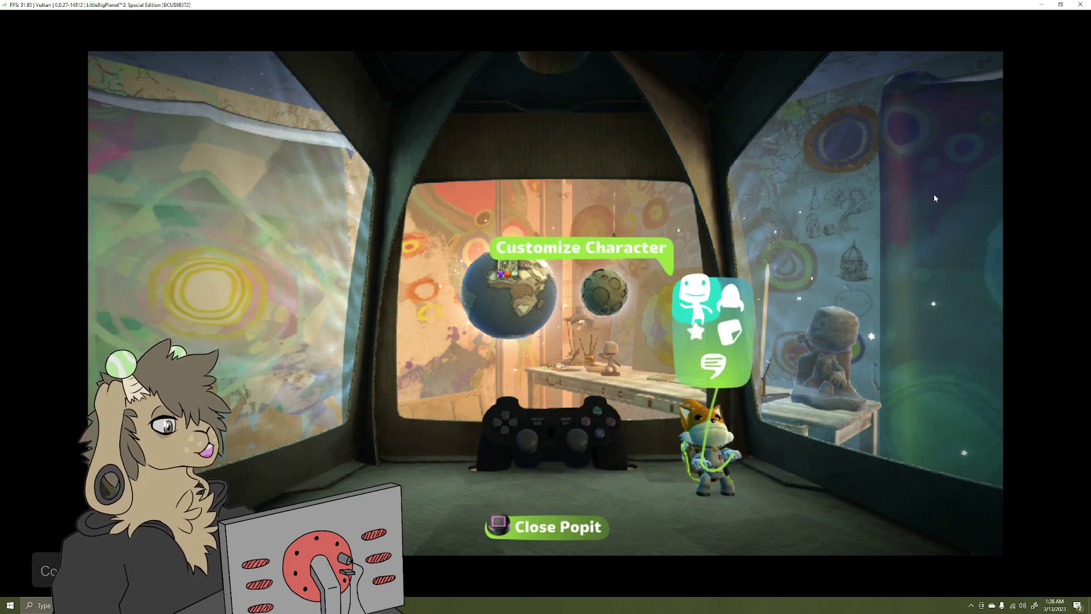
key("s")
key("k")
key("s")
key("s")
key("s")
key("s")
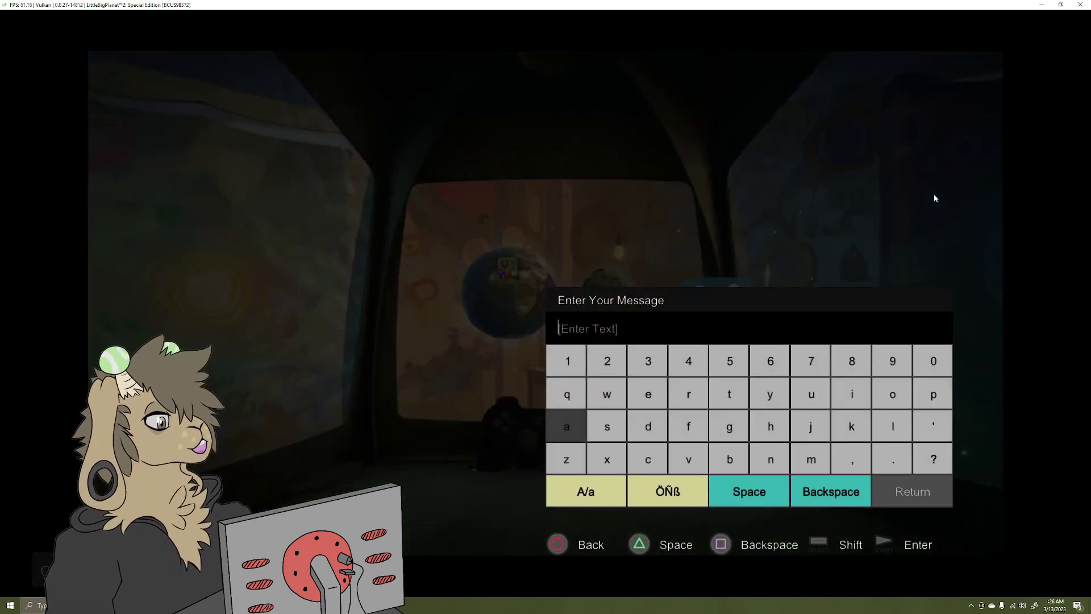
Switch the on-screen keyboard to shifted characters and enter "/" as the start of the message
key("k")
key("w")
key("w")
key("d")
key("d")
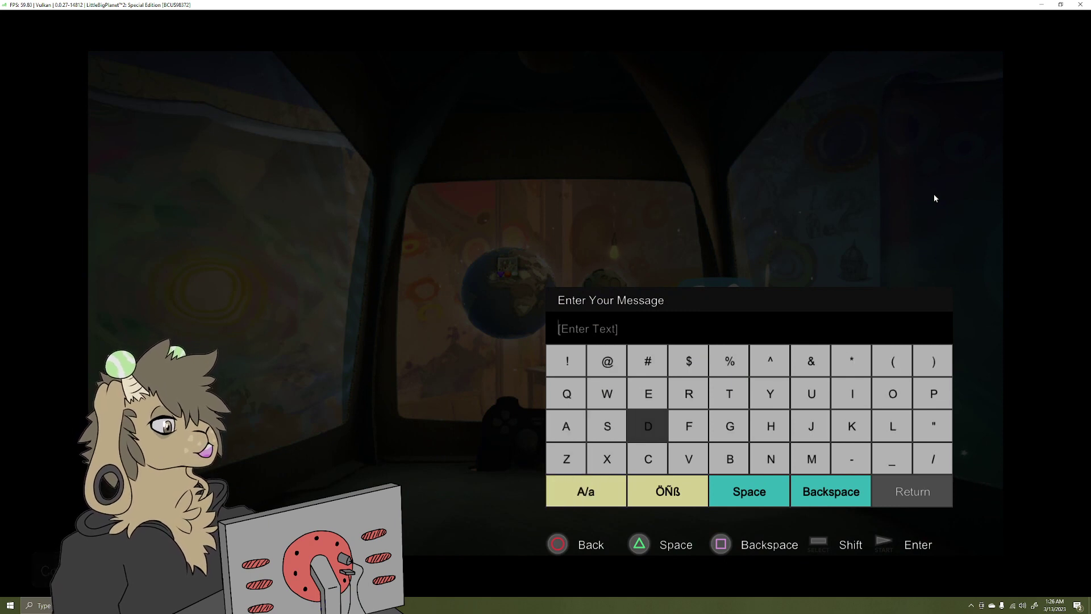
key("d")
key("d")
key("d")
key("d")
key("d")
key("d")
key("d")
key("s")
key("k")
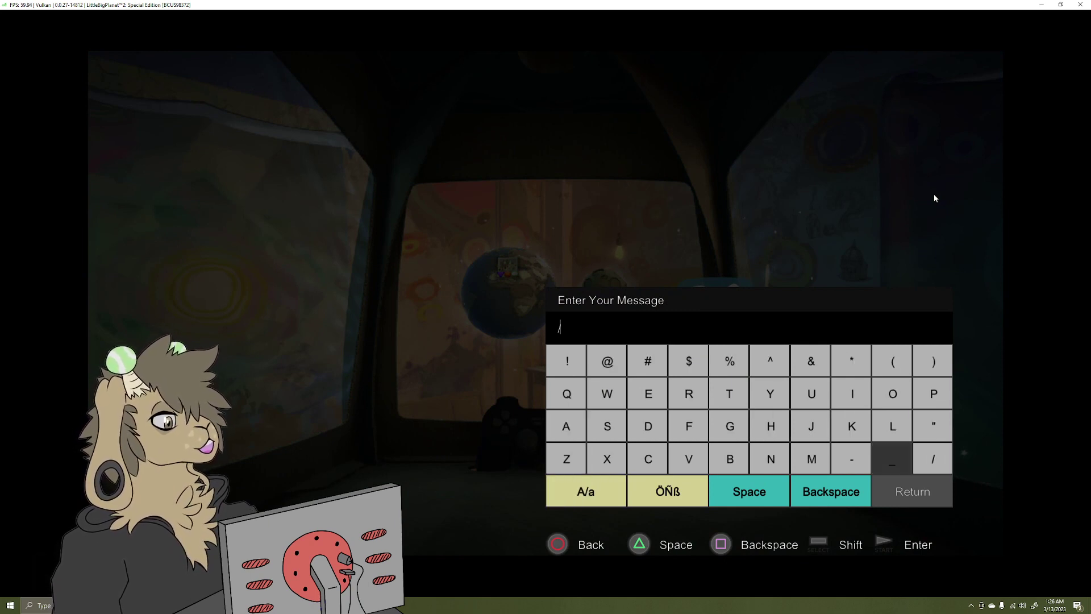
Return the on-screen keyboard to lowercase and extend the message to "/set"
key("a")
key("a")
key("a")
key("a")
key("a")
key("a")
key("a")
key("a")
key("s")
key("k")
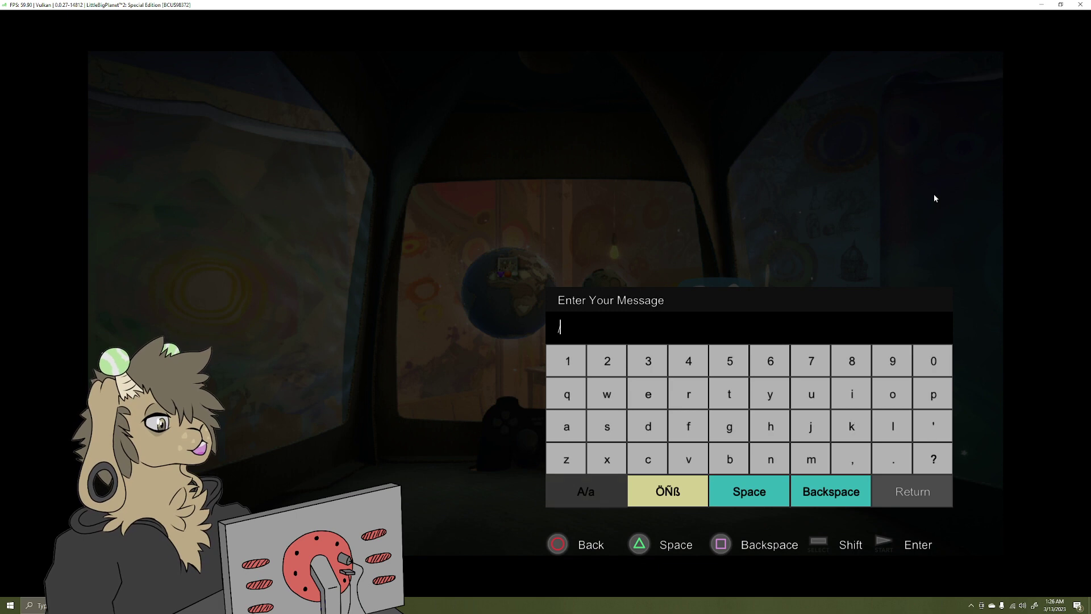
key("w")
key("w")
key("w")
key("d")
key("s")
key("a")
key("k")
key("w")
key("d")
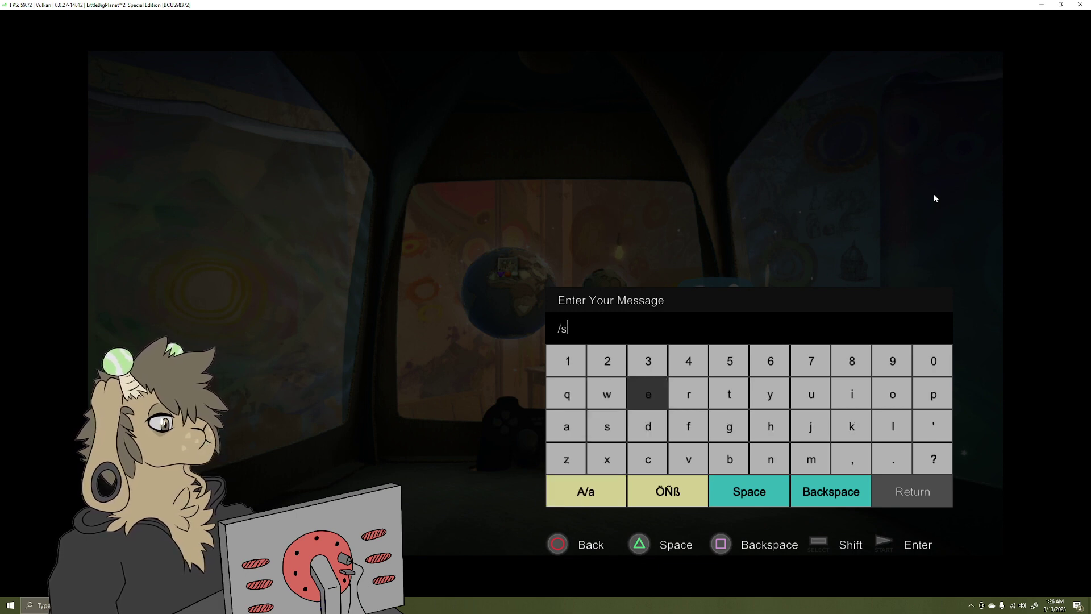
key("k")
key("d")
key("d")
key("k")
Complete the command as "/setemail" followed by a space
key("a")
key("a")
key("k")
key("s")
key("s")
key("d")
key("d")
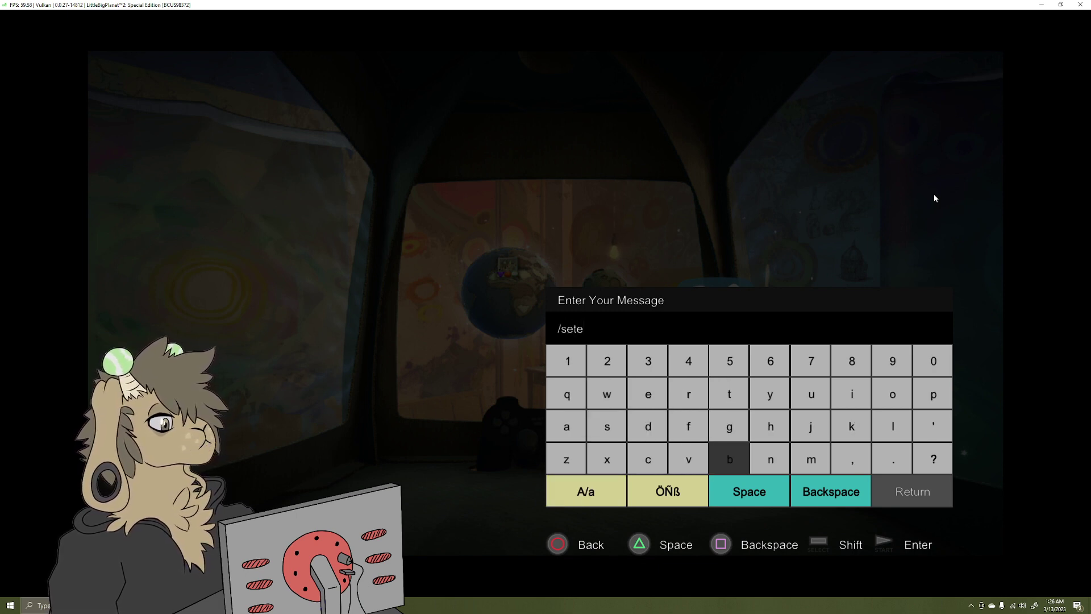
key("d")
key("d")
key("k")
key("a")
key("a")
key("a")
key("a")
key("a")
key("a")
key("w")
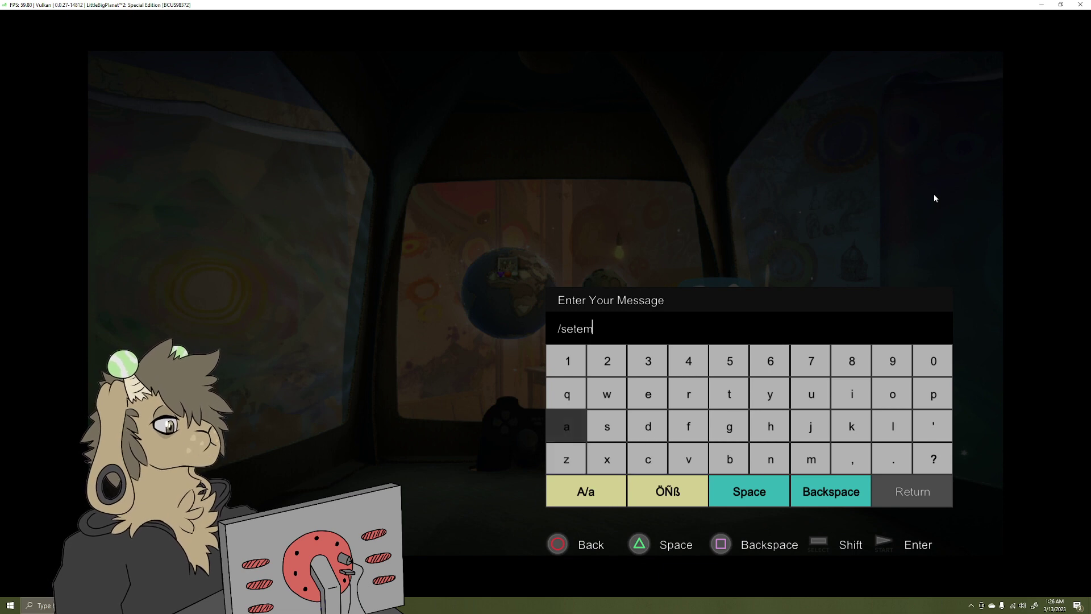
key("k")
key("d")
key("d")
key("d")
key("d")
key("d")
key("d")
key("d")
key("w")
key("k")
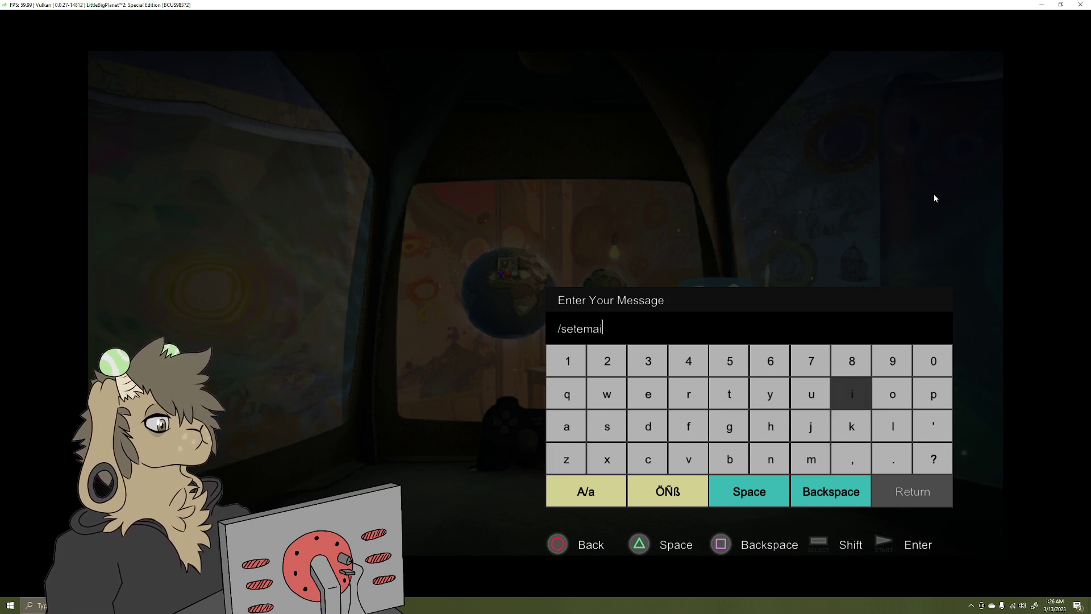
key("s")
key("d")
key("k")
key("s")
key("a")
key("a")
key("a")
key("s")
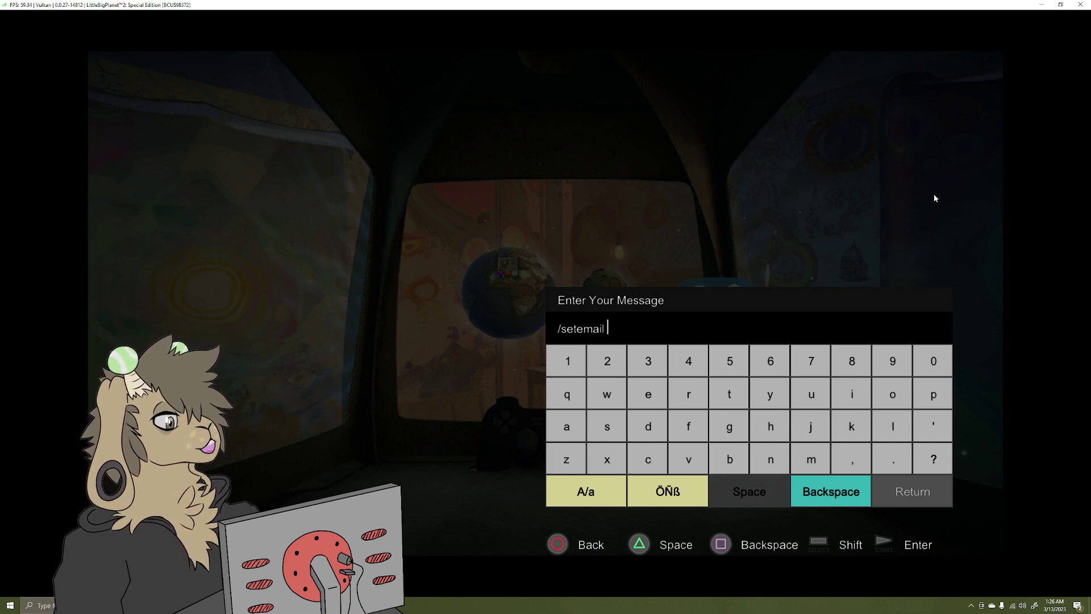
key("k")
Enter the placeholder text "edffewdd" after /setemail in place of an email address
key("w")
key("w")
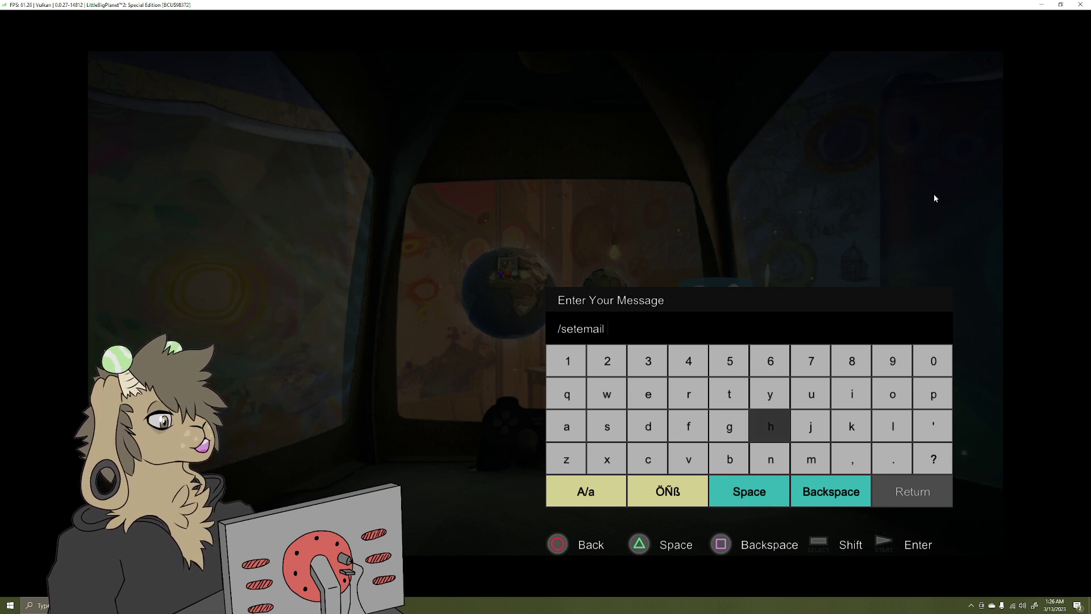
key("s")
key("s")
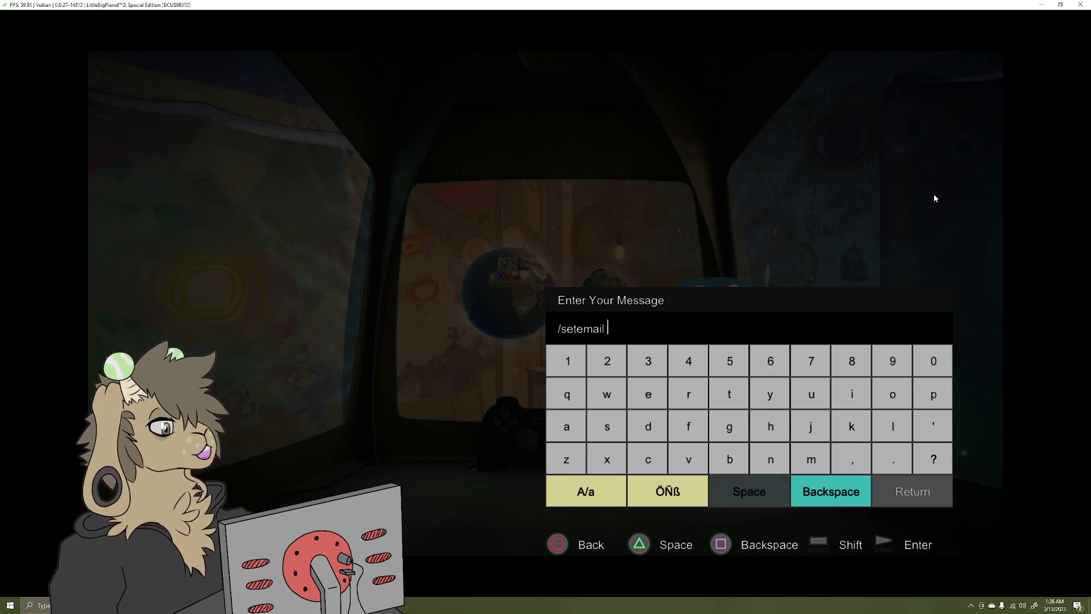
key("a")
key("w")
key("w")
key("w")
key("a")
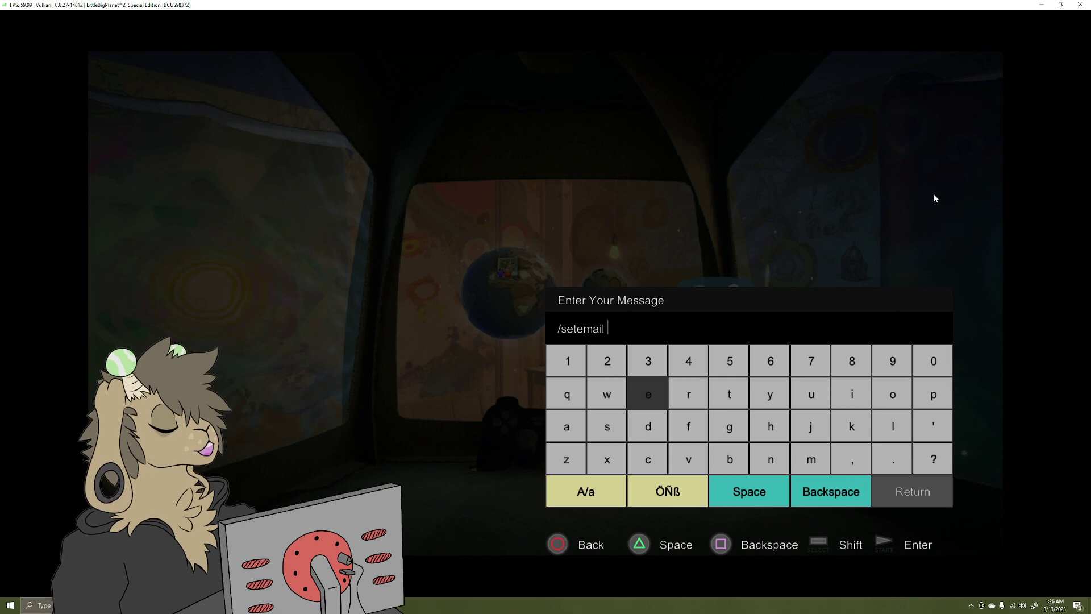
key("k")
key("s")
key("k")
key("d")
key("k")
key("k")
key("w")
key("a")
key("k")
key("a")
key("k")
key("s")
key("d")
key("k")
key("k")
key("d")
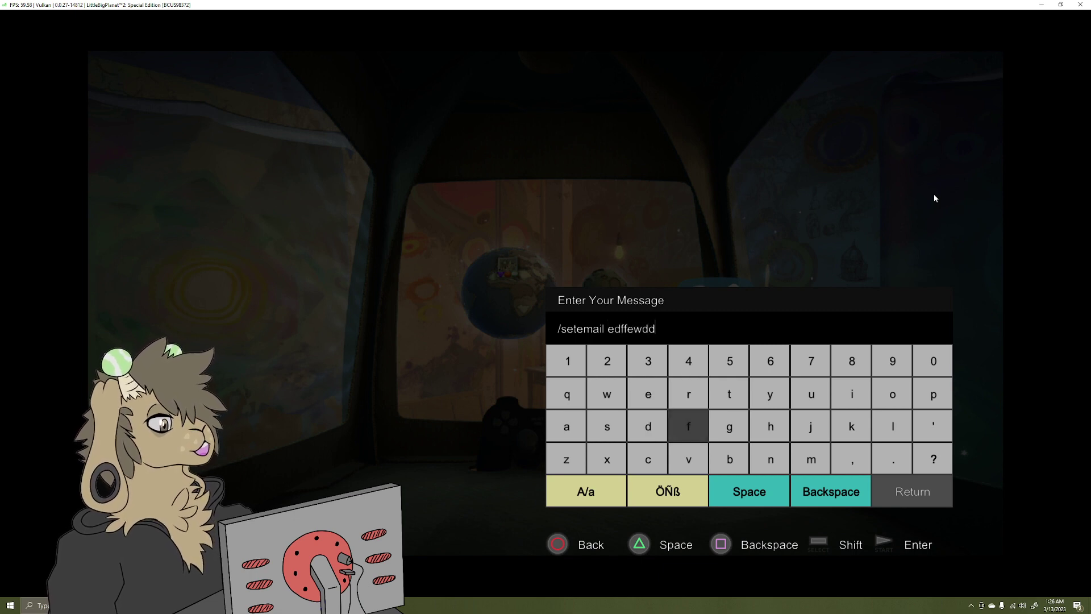
Clear the message text, leave the message keyboard without sending, and close the Popit
key("s")
key("a")
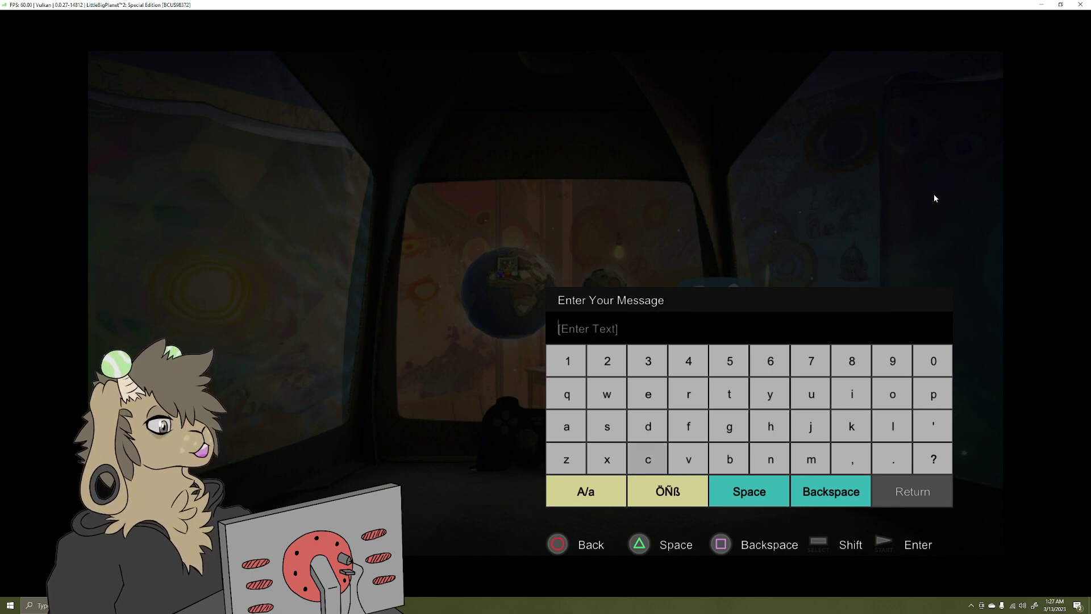
key("Escape")
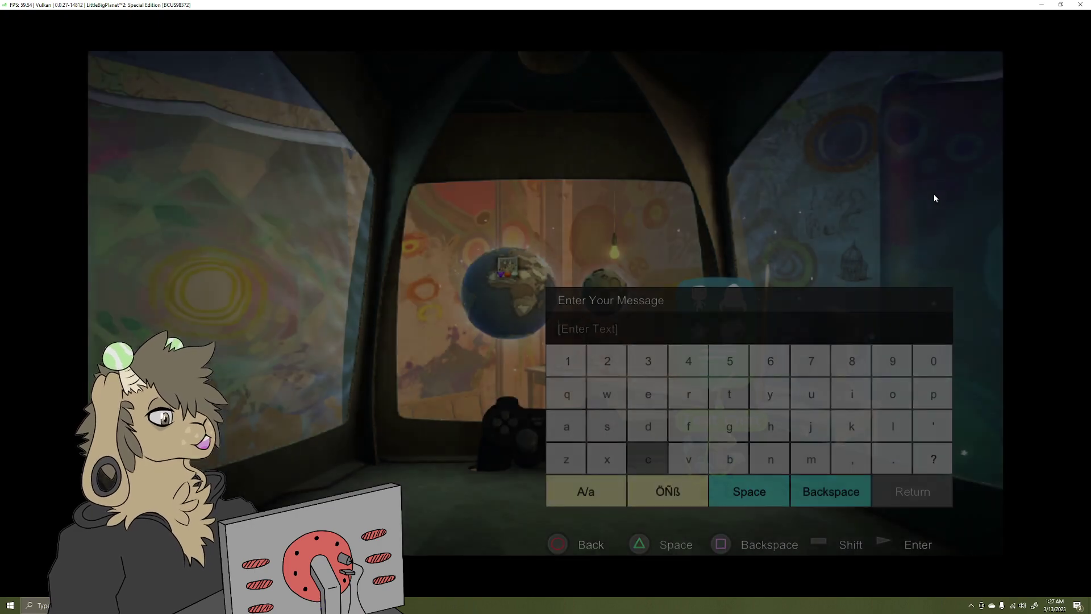
key("Left")
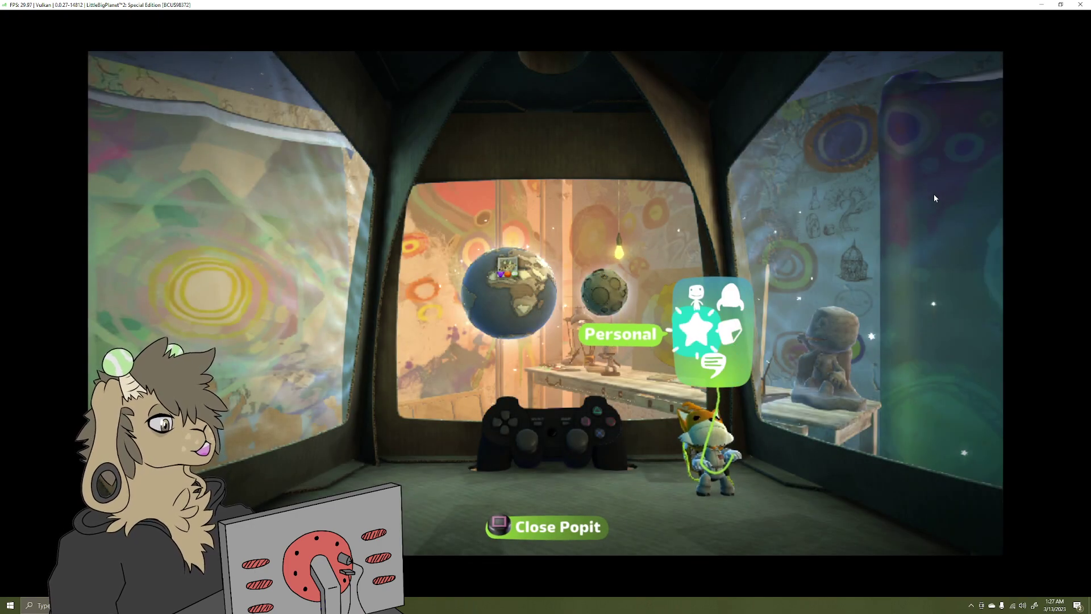
key("z")
key("Left")
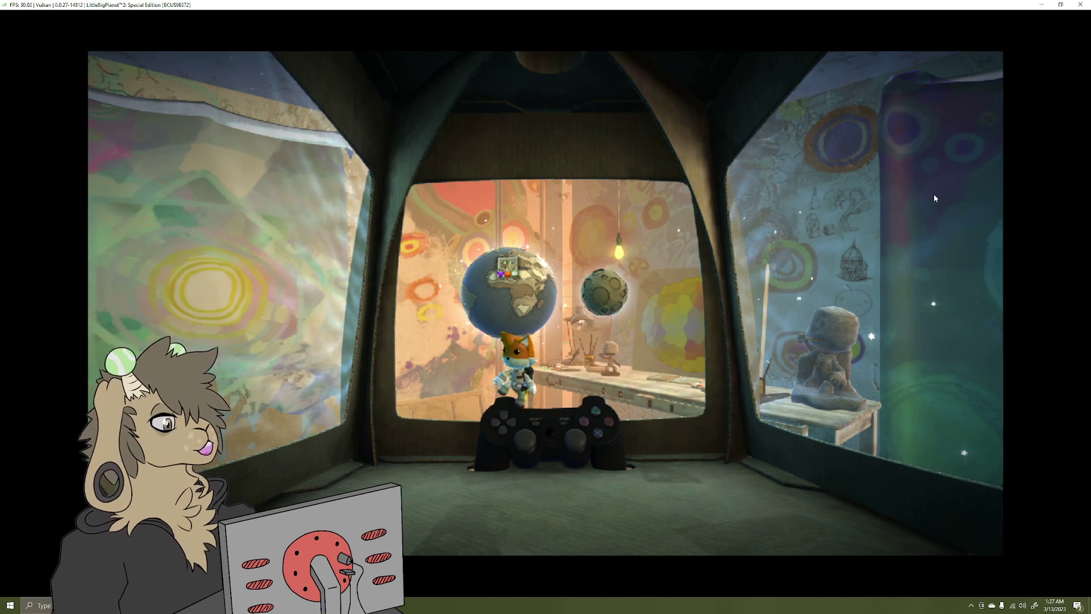
key("Left")
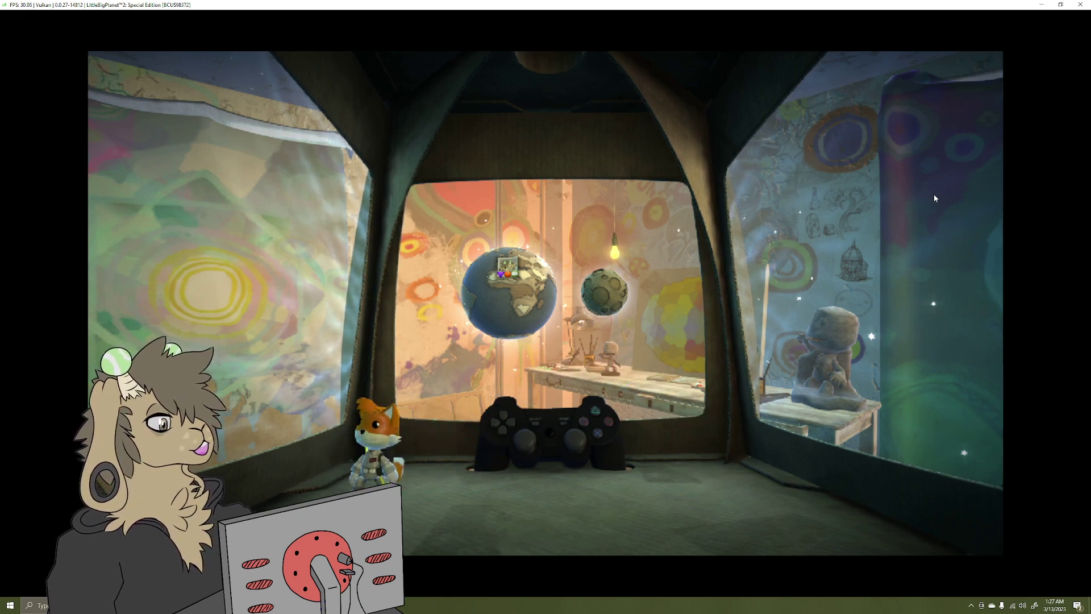